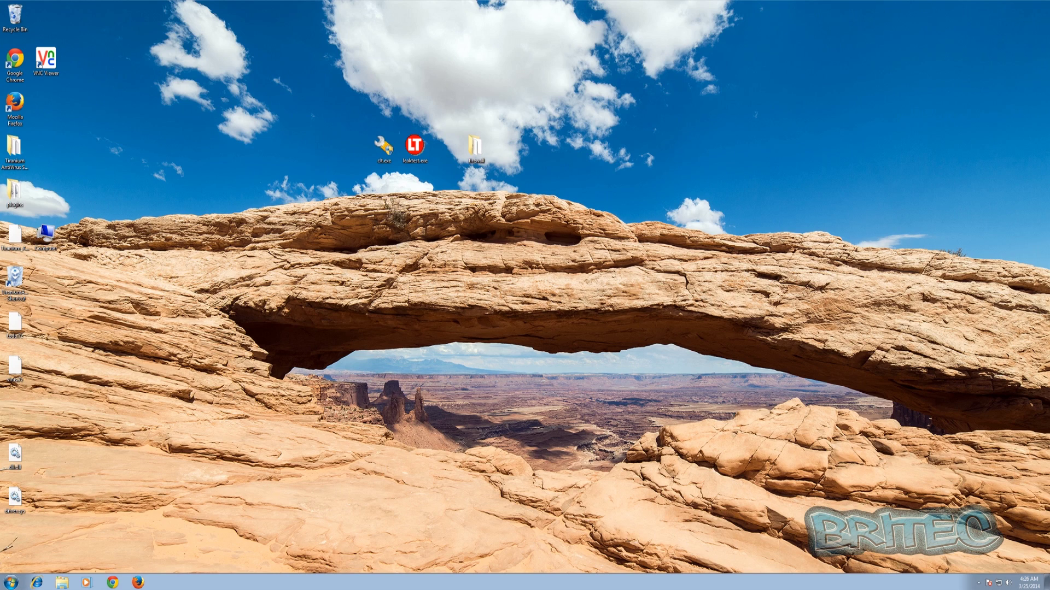
- Close Online Armor and launch cit.exe from the firewall folder, approving the UAC prompt
left_click(414, 147)
left_click(384, 147)
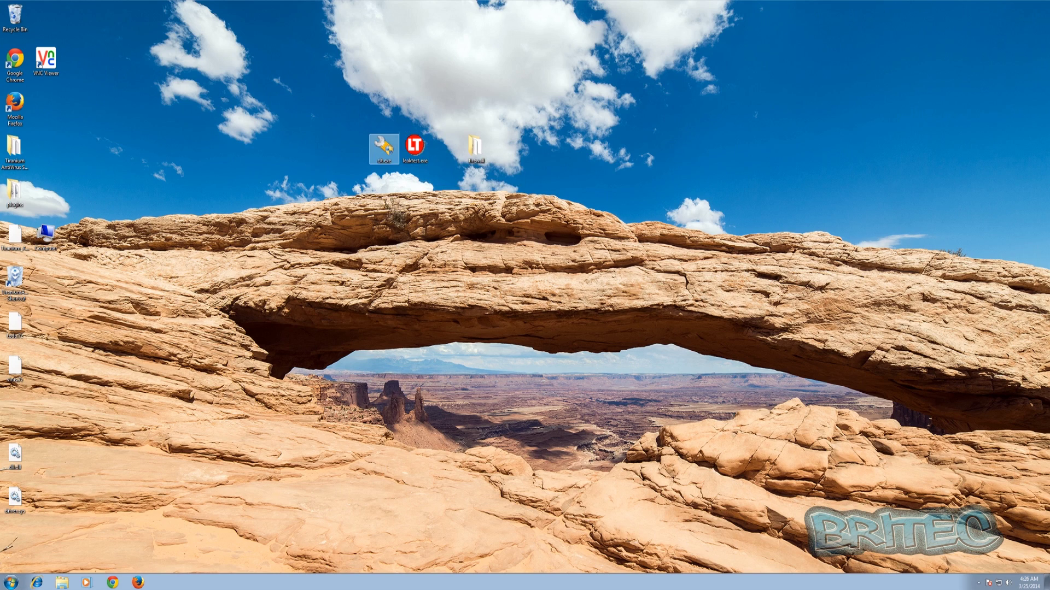
double_click(475, 147)
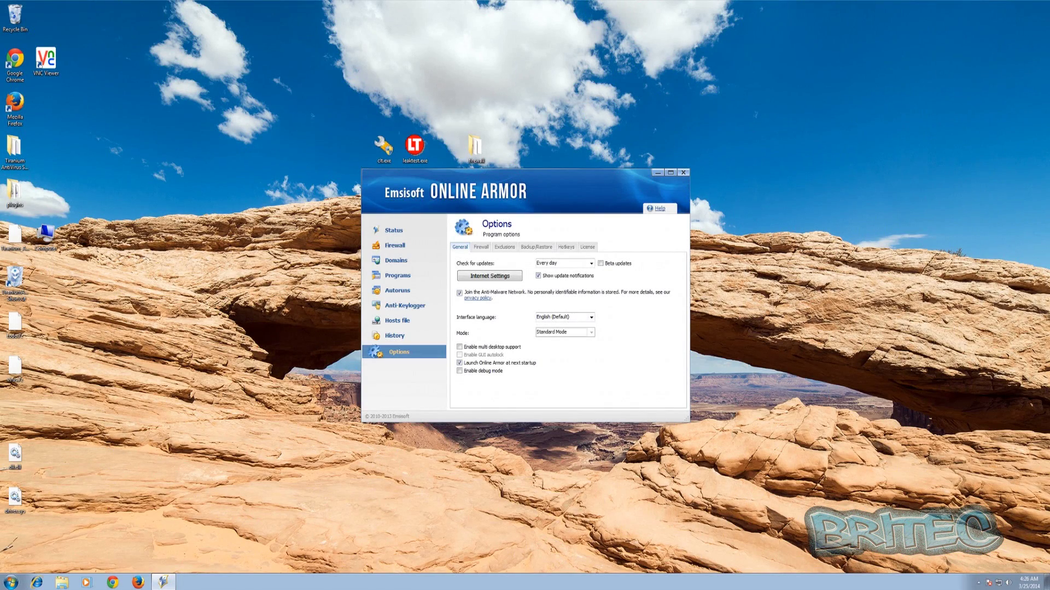
key("alt+F4")
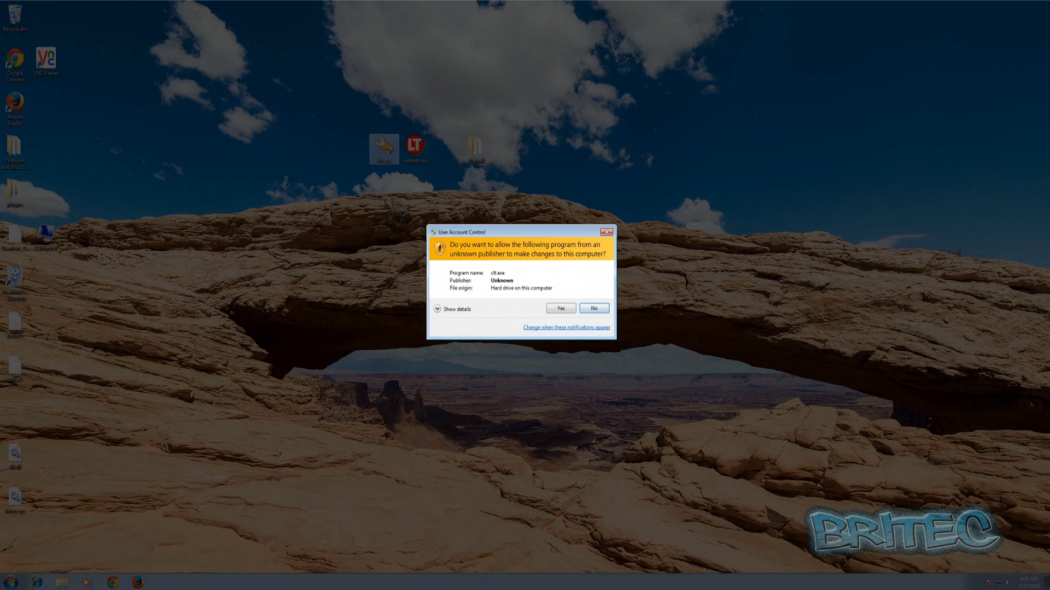
left_click(560, 309)
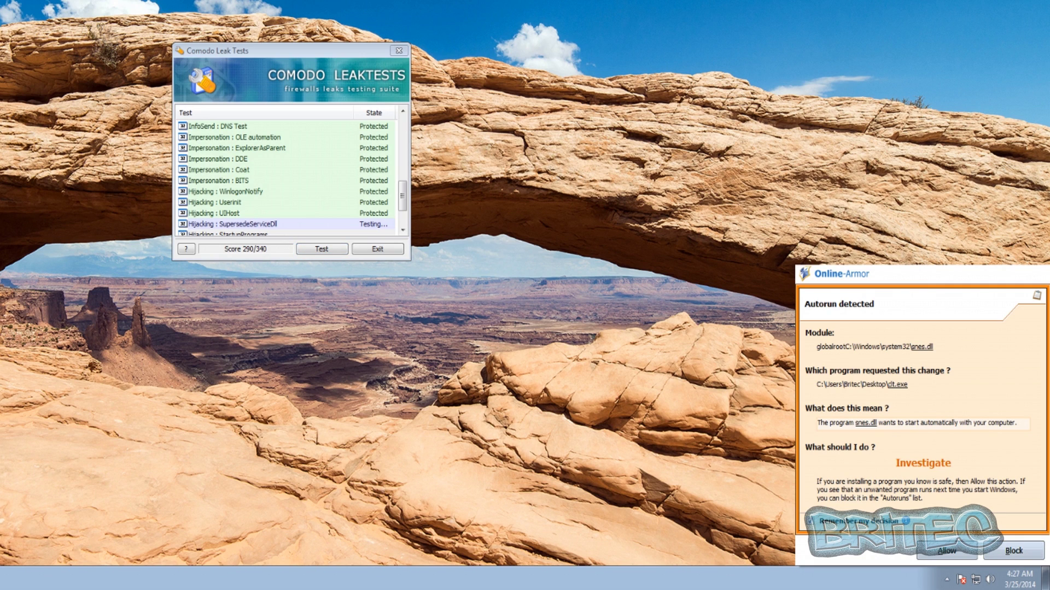
- Dismiss the snes.dll autorun alert and a second one so the tests reach 340/340
key("Return")
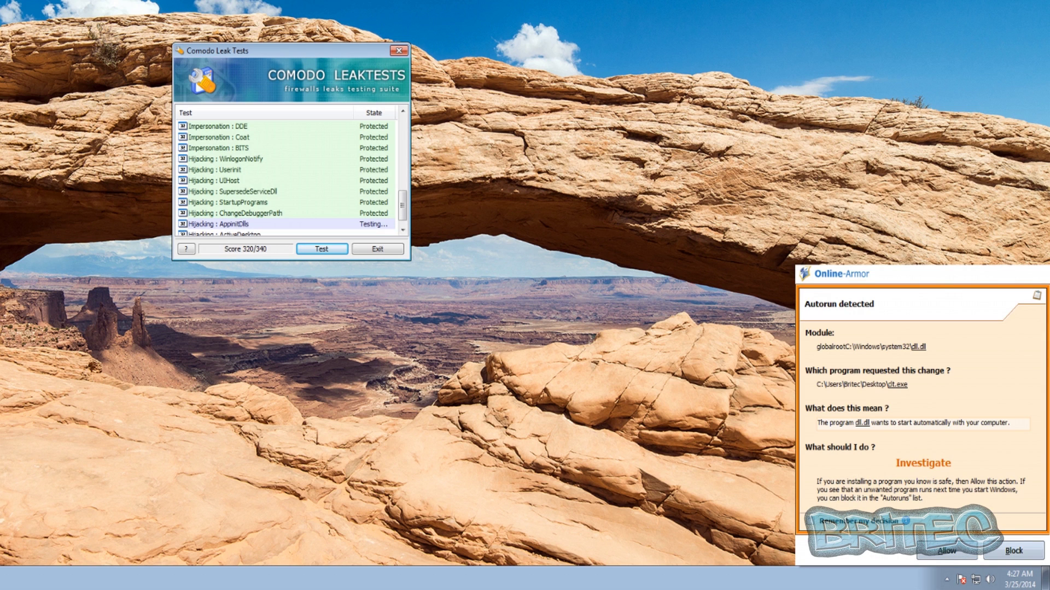
key("Return")
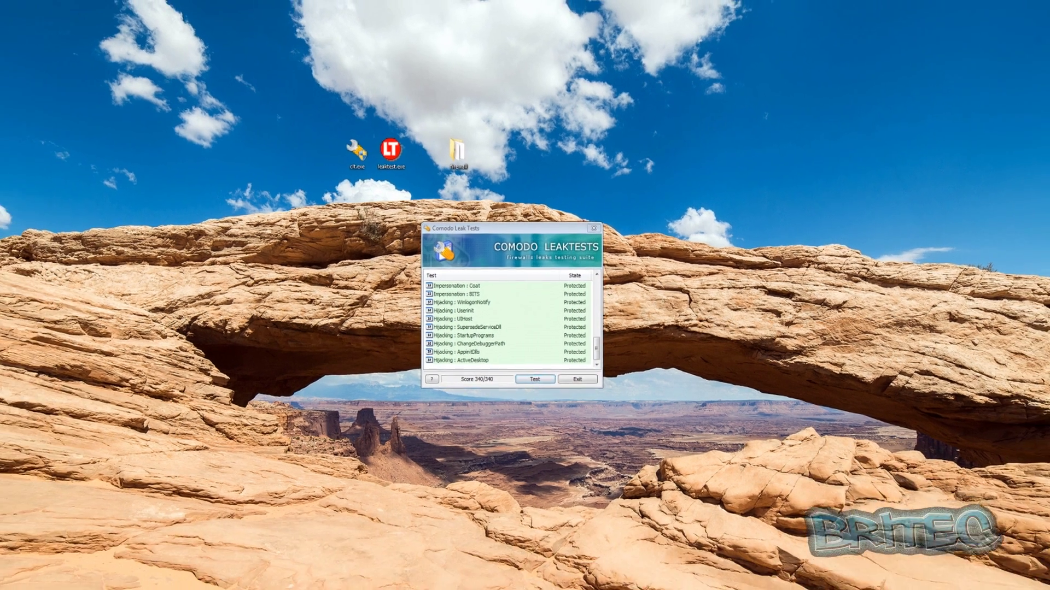
- Open the clt.html report, scroll to the last of the 34 tests, then close it
key("Return")
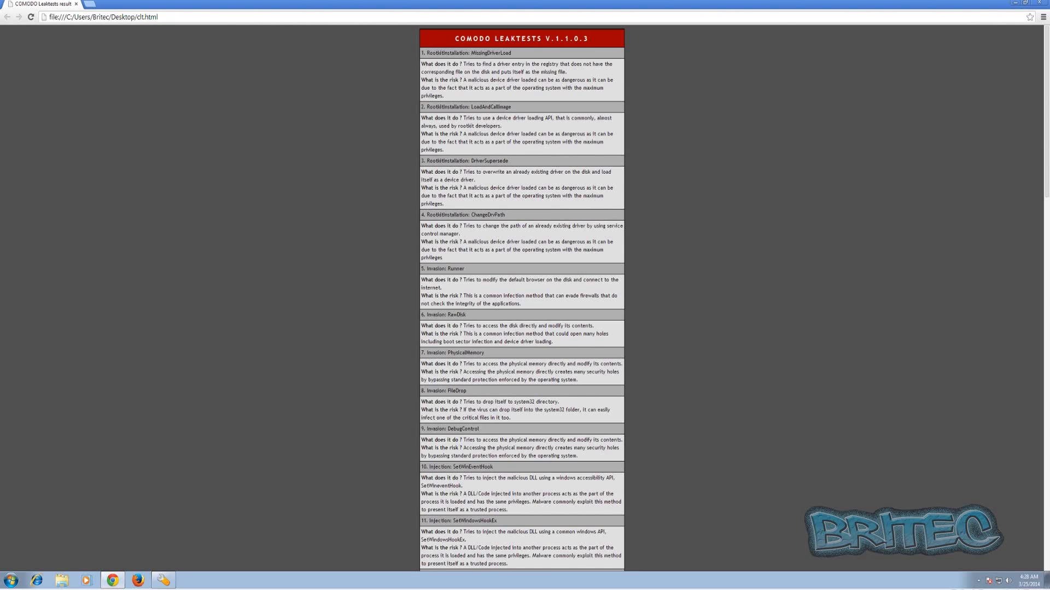
scroll(522, 298, "down", 20)
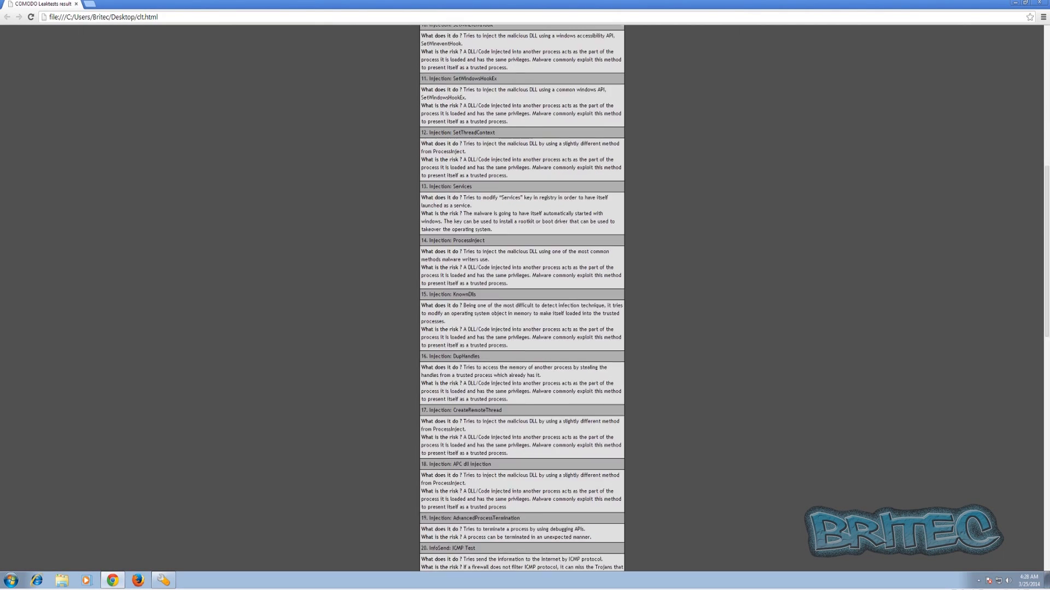
scroll(522, 298, "down", 4)
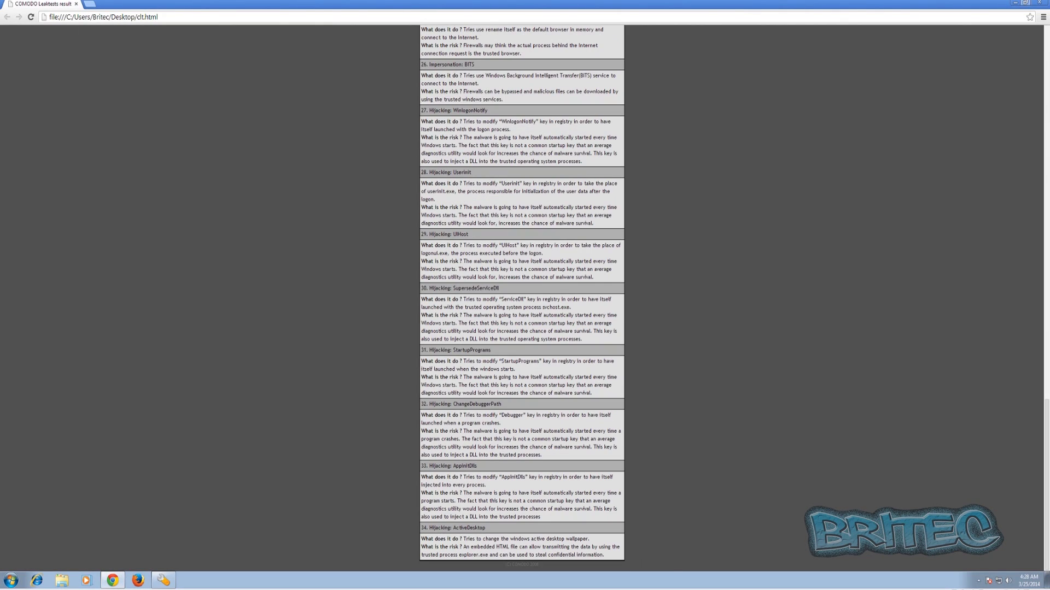
key("ctrl+w")
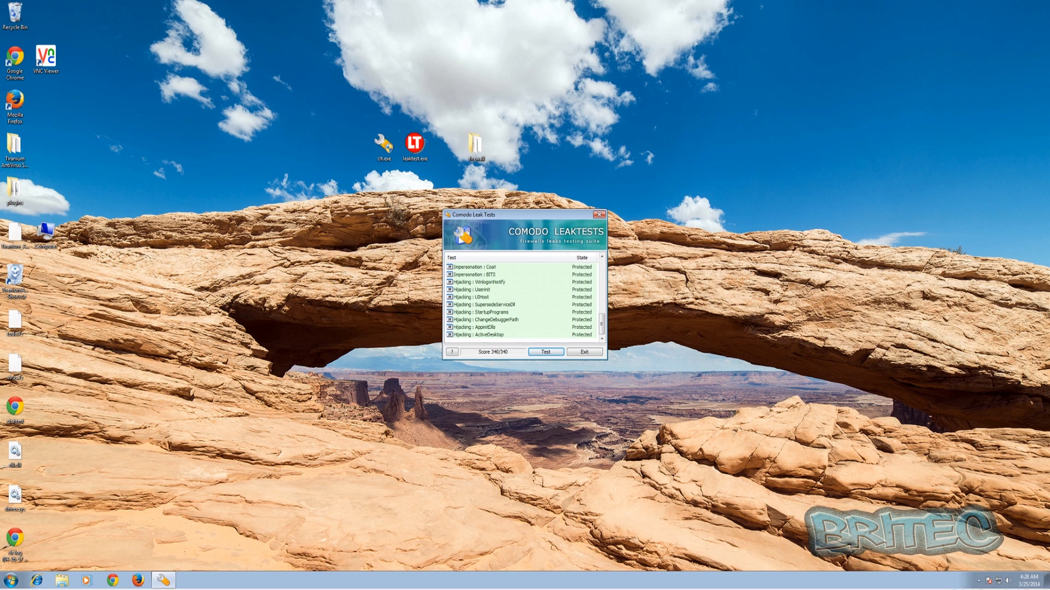
- Exit the finished Comodo Leak Tests and check the leaktest.exe and cit.exe files
left_click(584, 352)
left_click(414, 147)
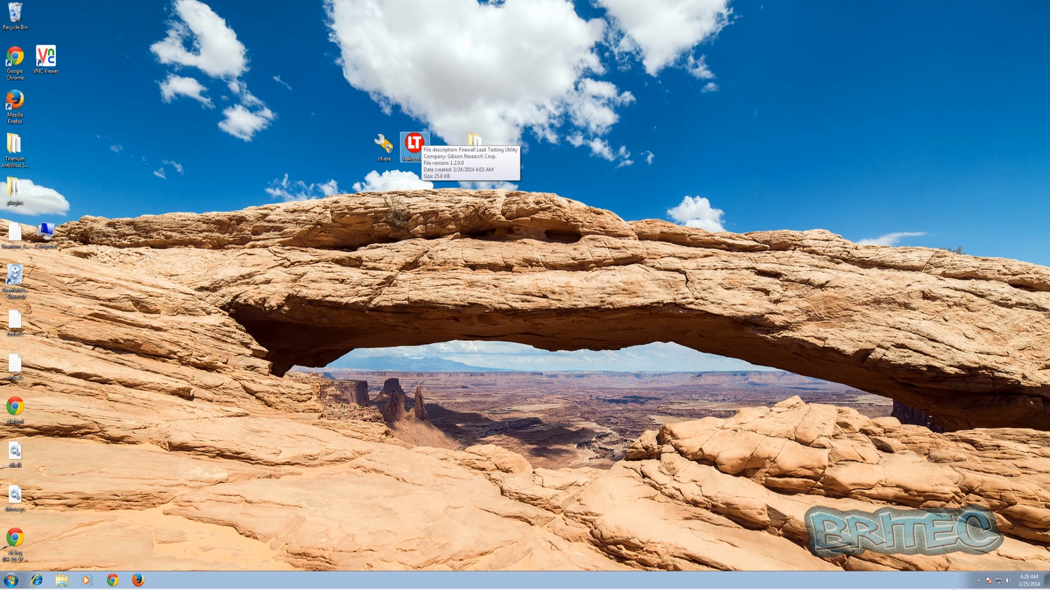
left_click(384, 146)
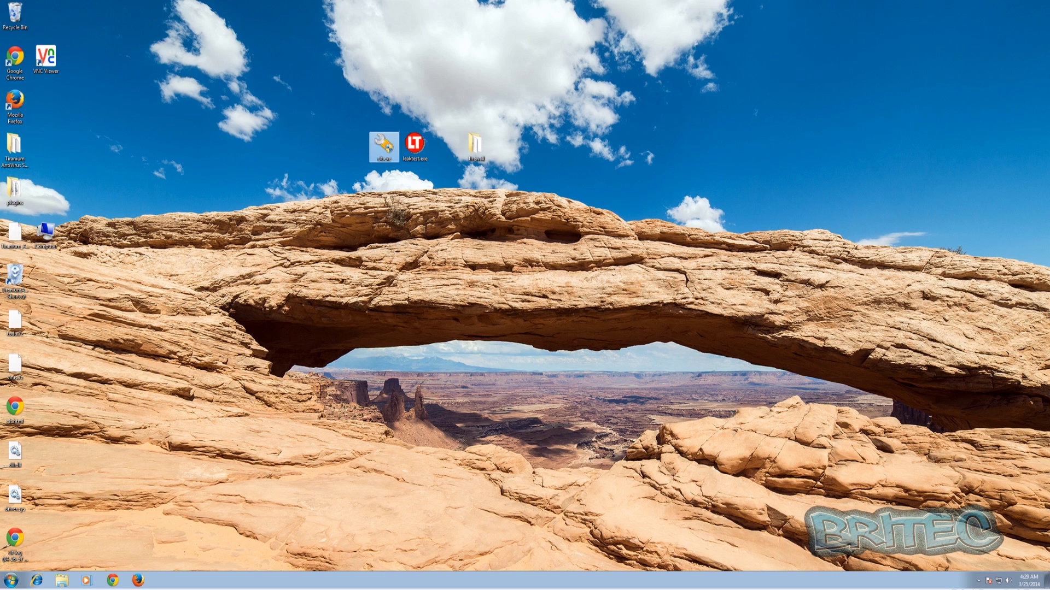
- Open Online Armor's Options from the hidden tray icons, then close Online Armor
left_click(978, 581)
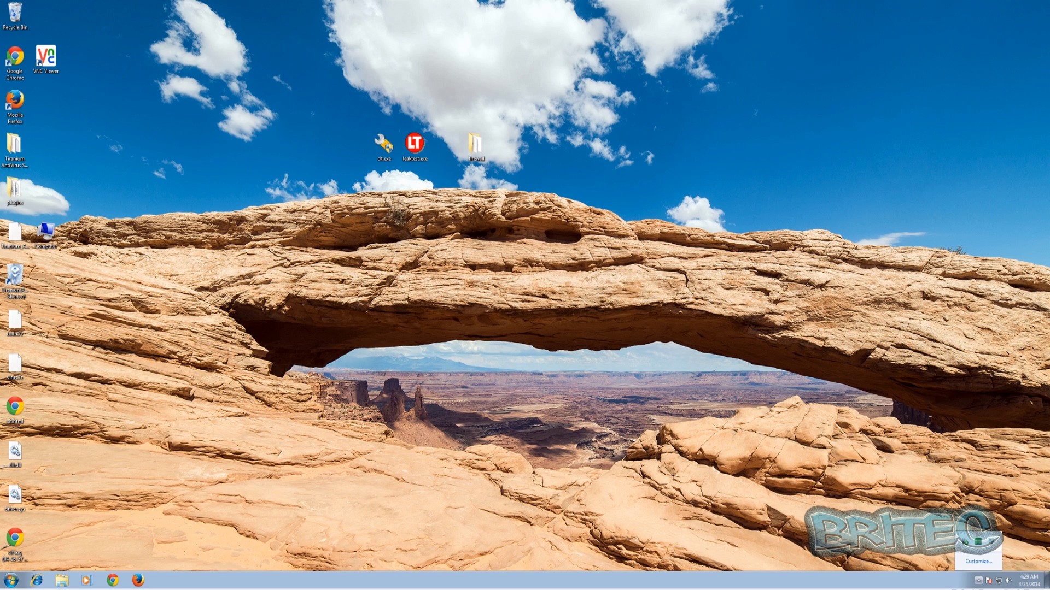
double_click(979, 541)
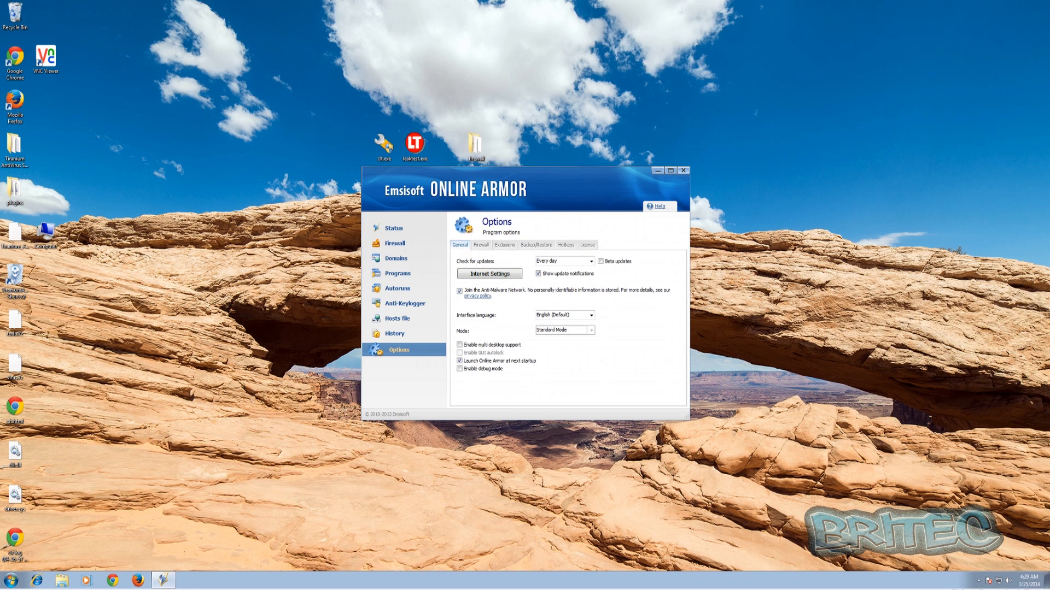
left_click(683, 170)
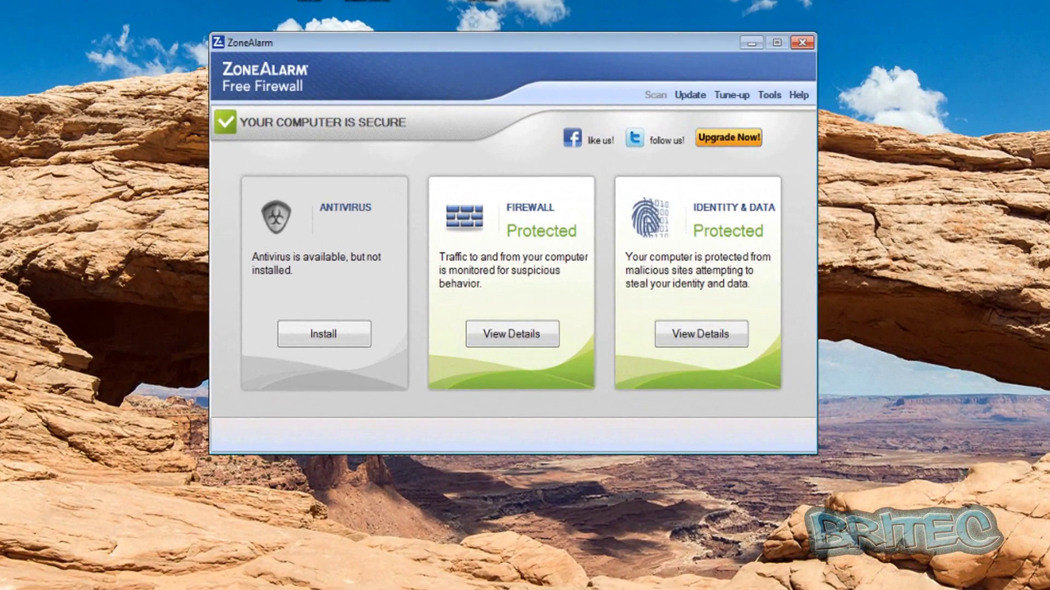
- Run ZoneAlarm's product update, close ZoneAlarm, and relaunch the Comodo leak test tool
left_click(690, 95)
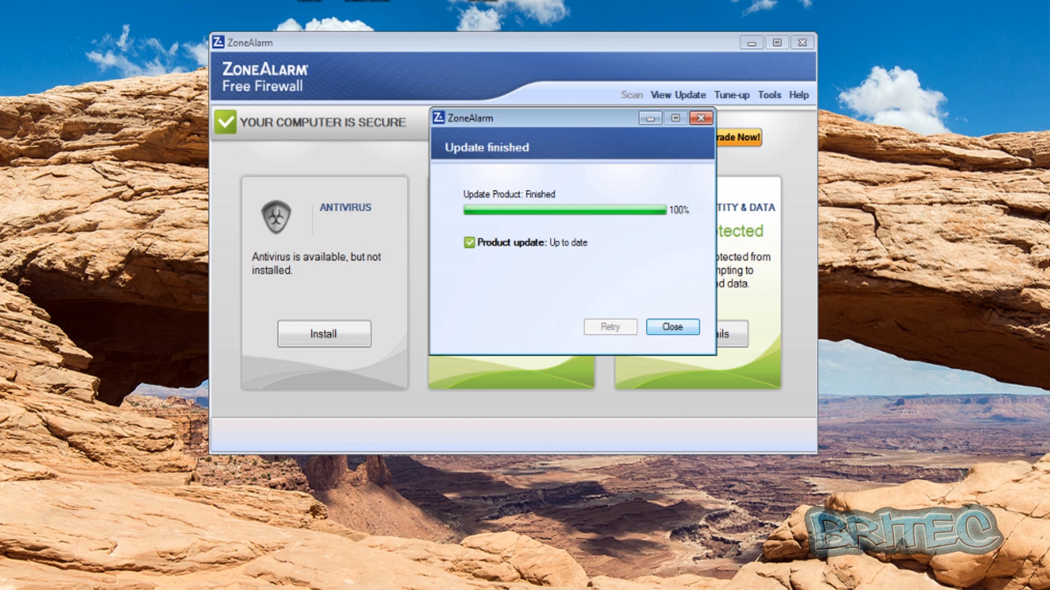
left_click(673, 326)
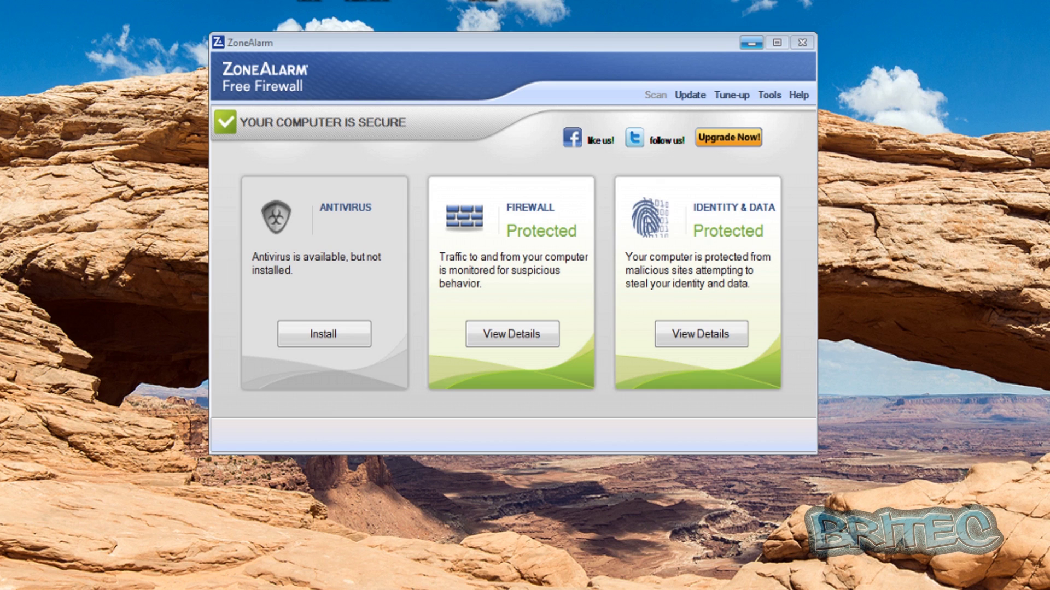
left_click(802, 42)
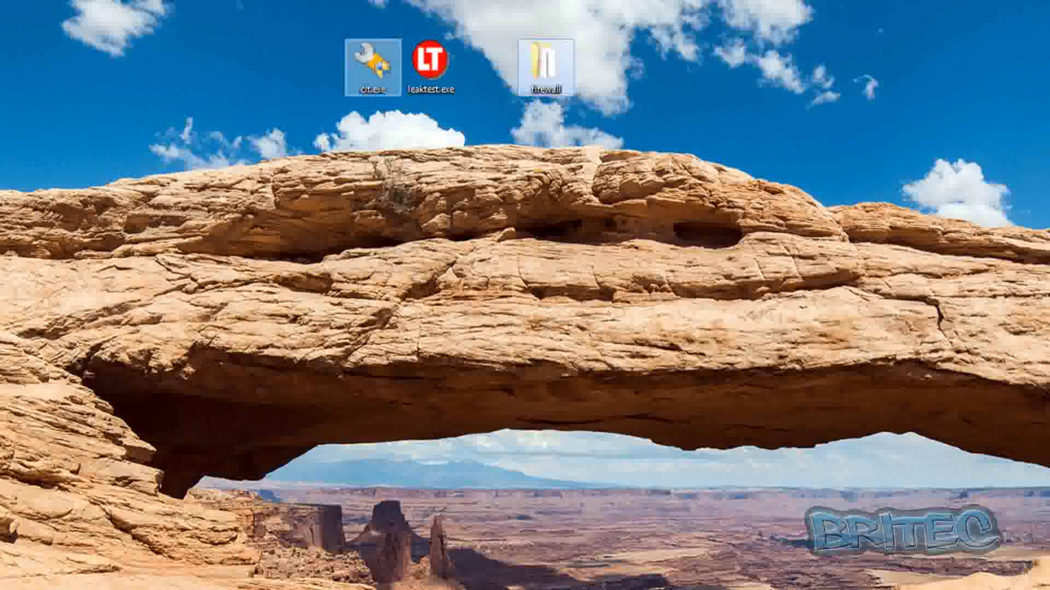
double_click(373, 64)
- Approve the UAC prompt and run all leak tests against ZoneAlarm, scoring 270/340
key("alt+y")
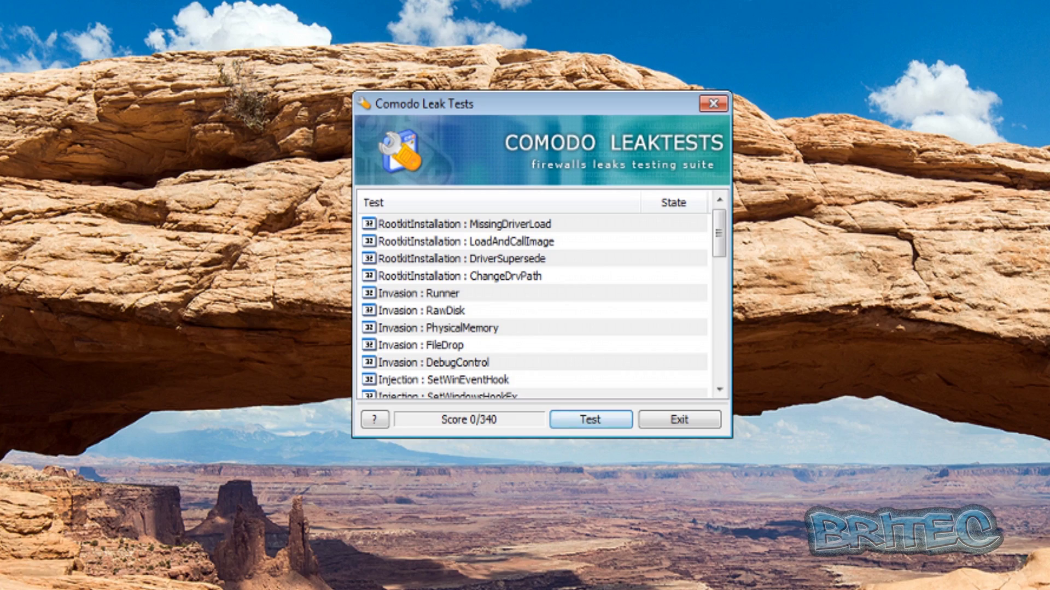
key("Return")
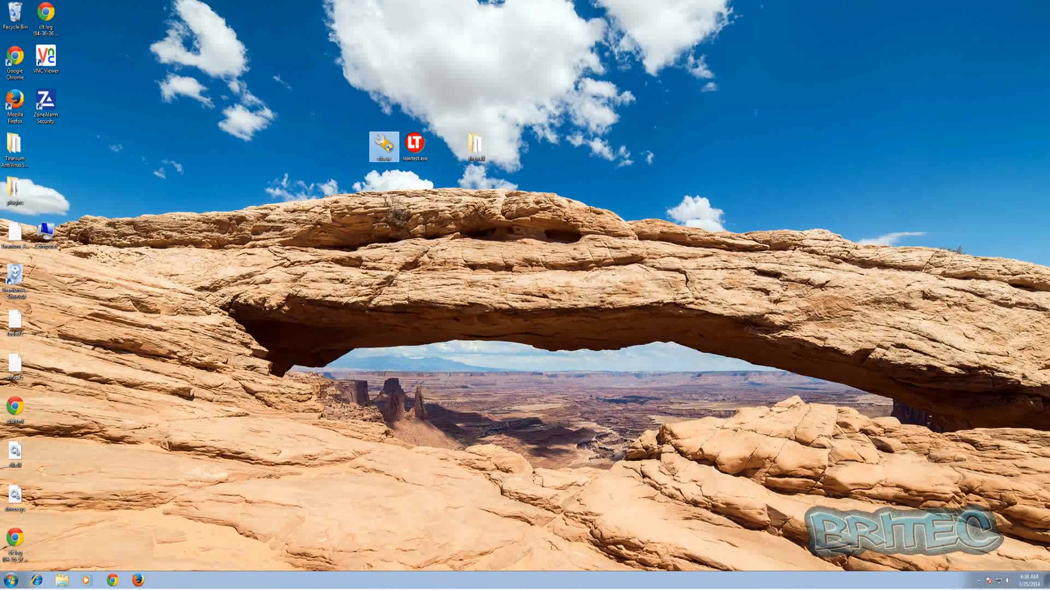
- Open the new clt results log from the desktop in Chrome
left_click(46, 14)
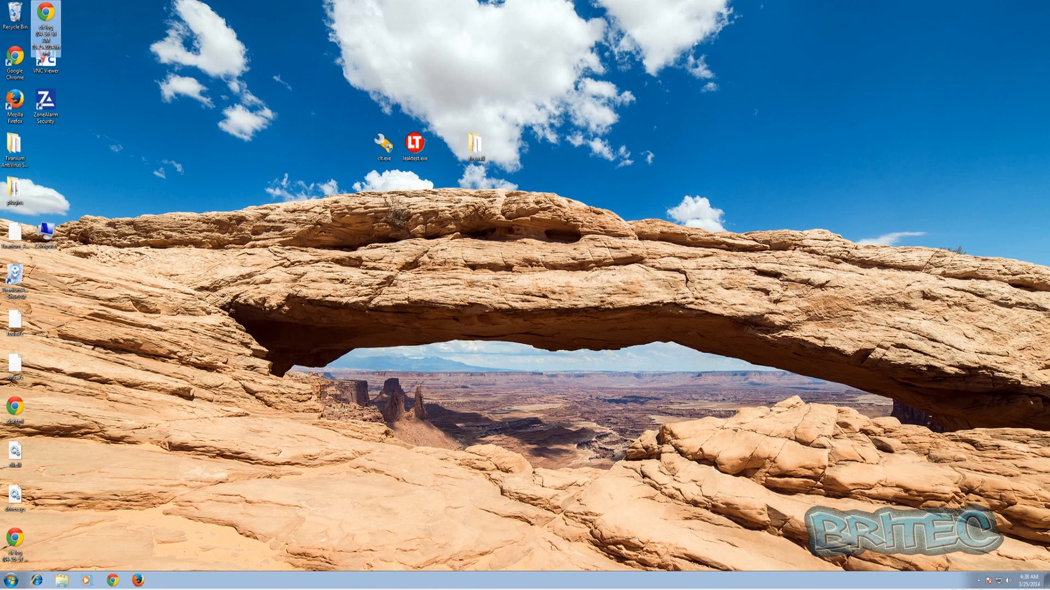
key("Return")
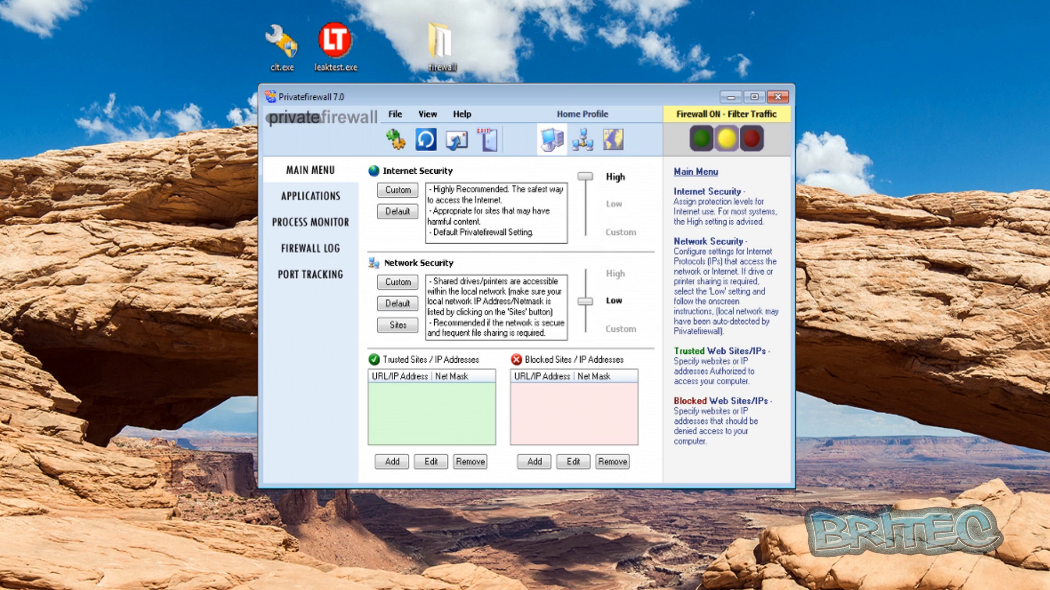
- Browse Privatefirewall's applications, process monitor, log and port tracking views, then minimize it
left_click(311, 196)
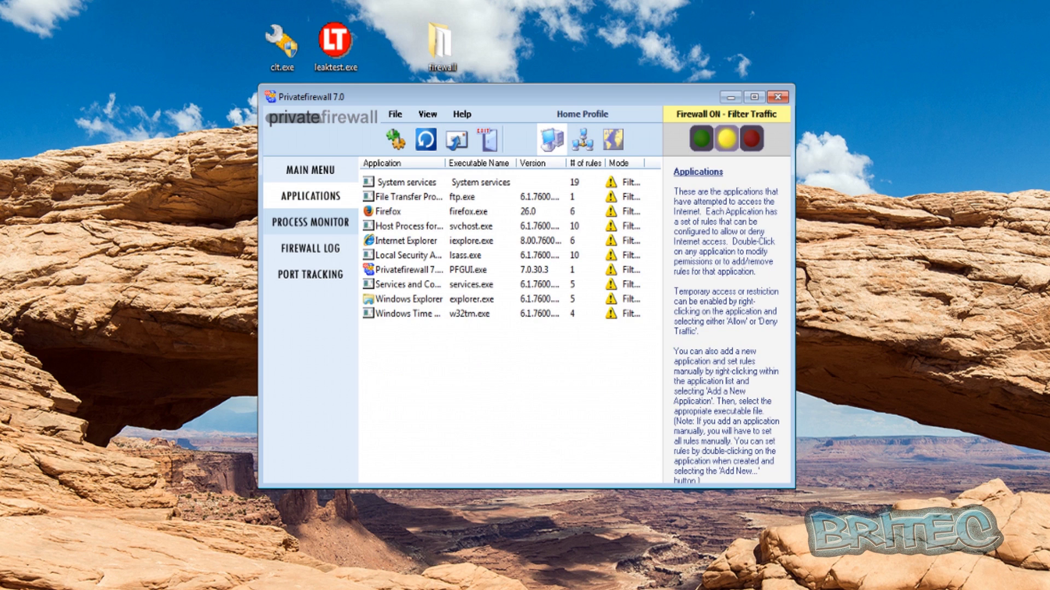
left_click(310, 223)
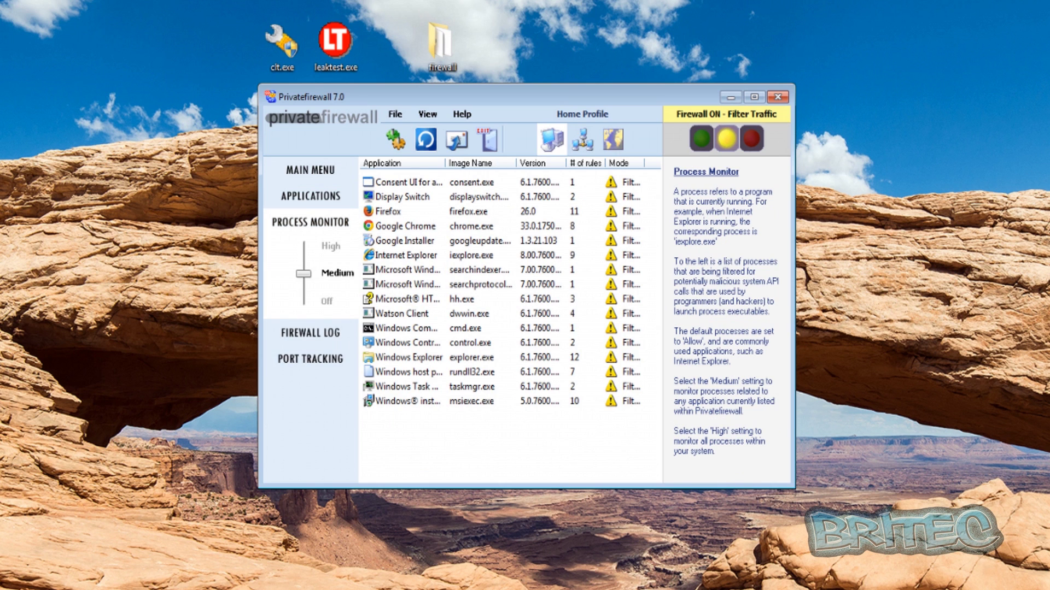
left_click(311, 333)
left_click(311, 358)
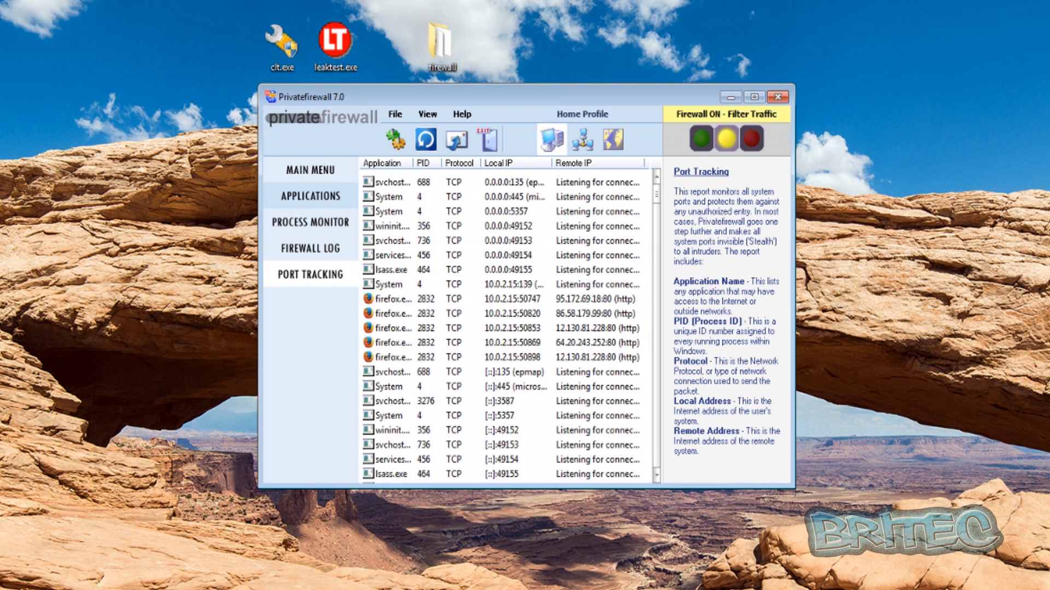
left_click(310, 170)
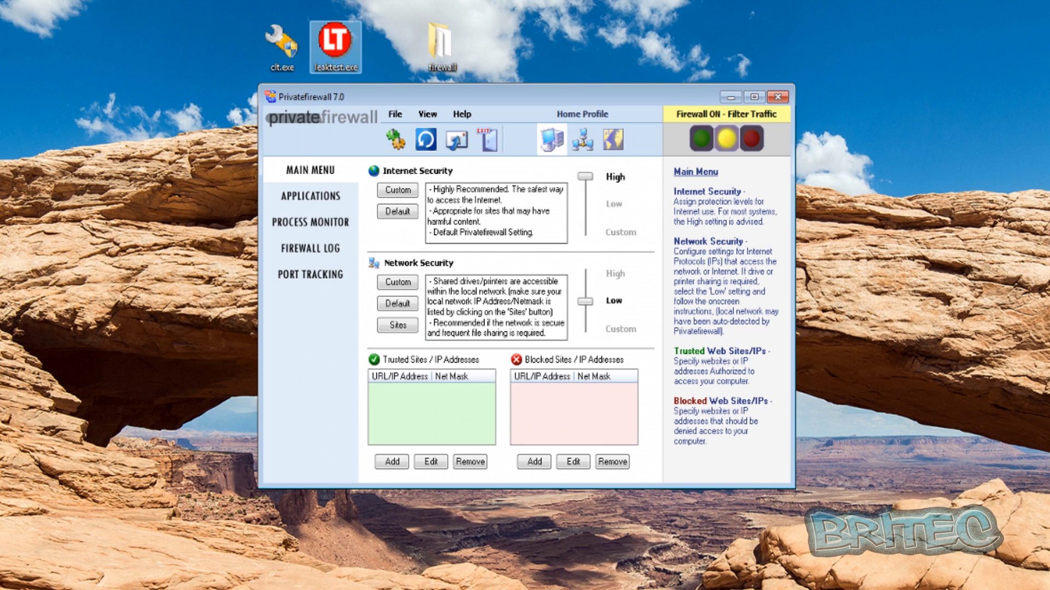
left_click(731, 97)
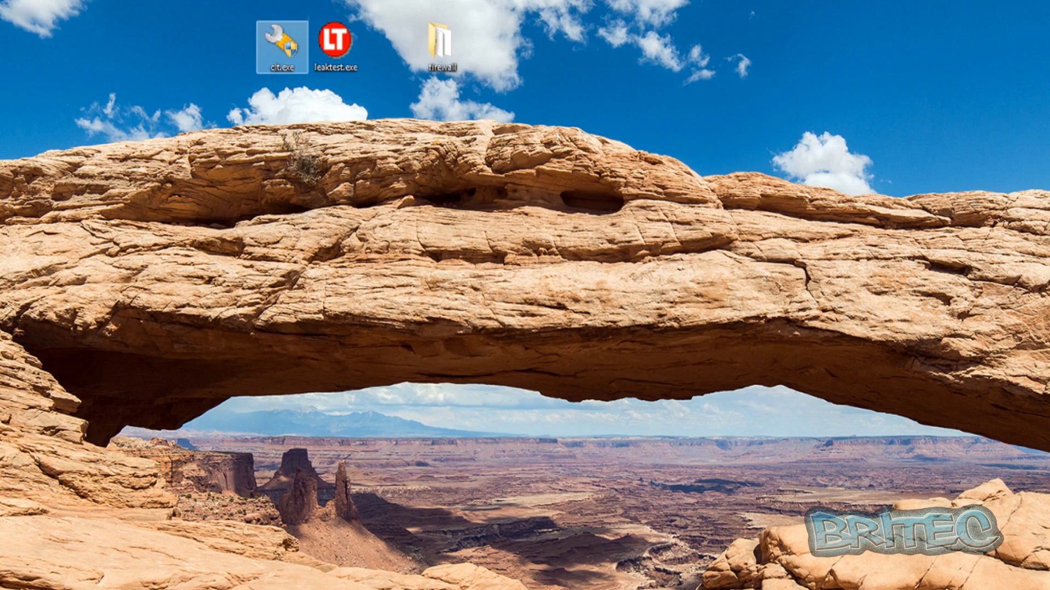
- Launch clt.exe, approve UAC, and run all leak tests, finishing at 300/340
double_click(282, 44)
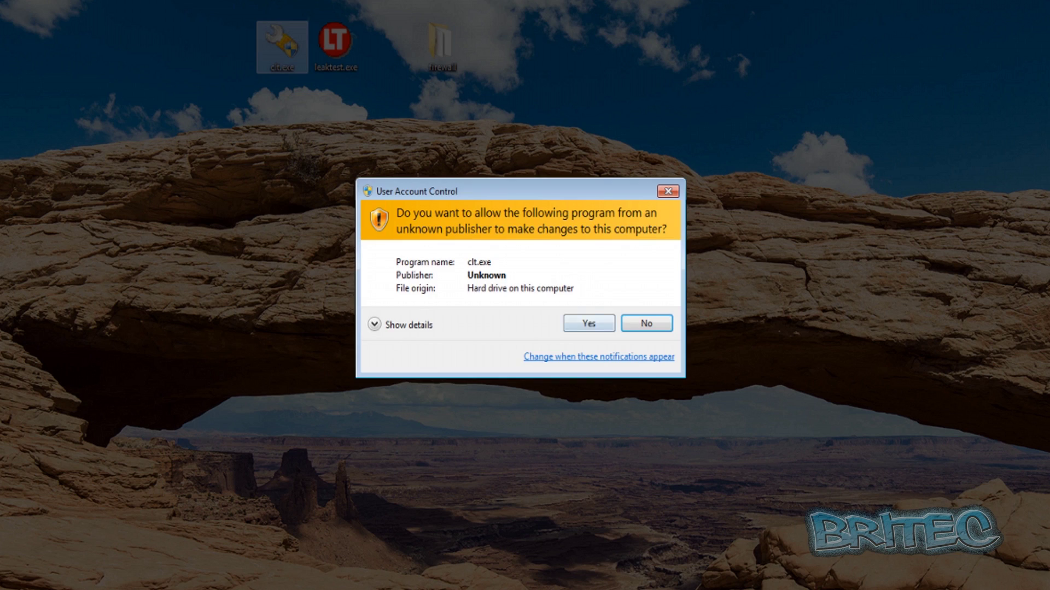
key("alt+y")
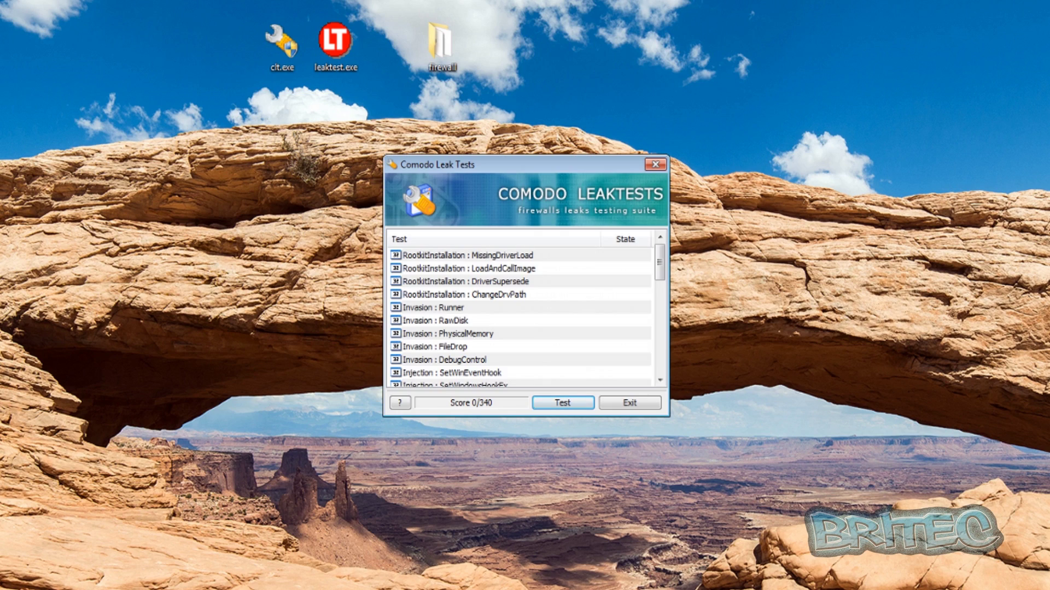
key("Return")
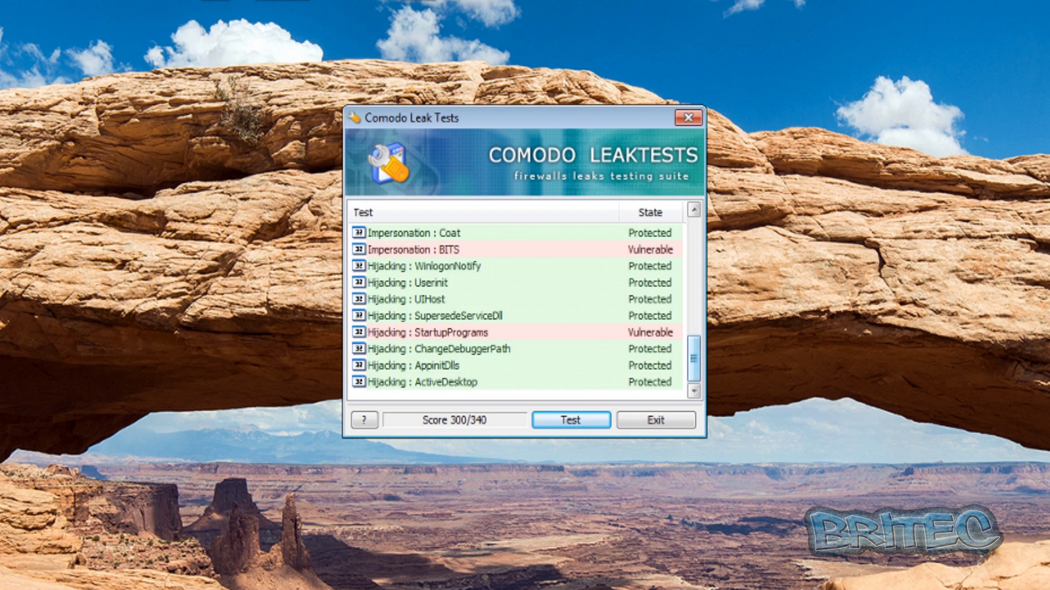
scroll(514, 307, "up", 15)
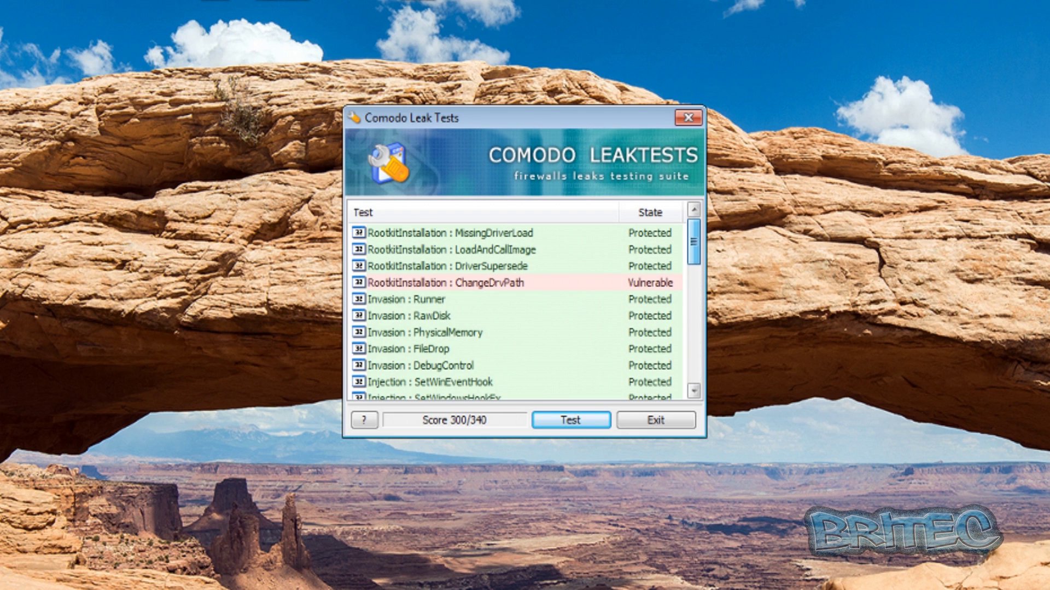
- Scroll down the 300/340 results list to the Vulnerable tests
scroll(514, 312, "down", 10)
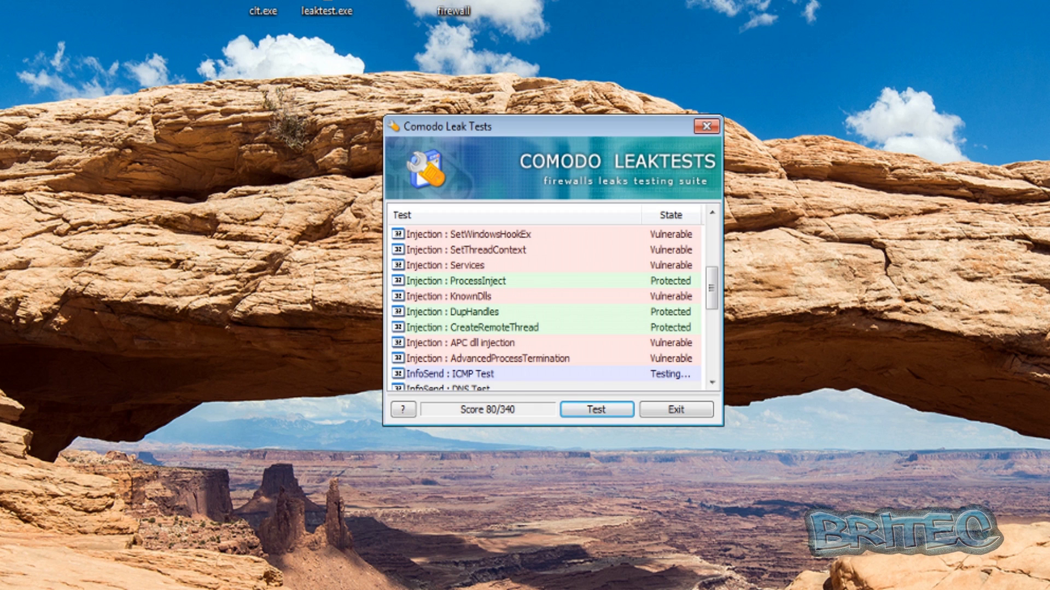
- Scroll through the rerun's results as it reaches 160/340, then reveal the hidden tray icons
scroll(544, 306, "up", 2)
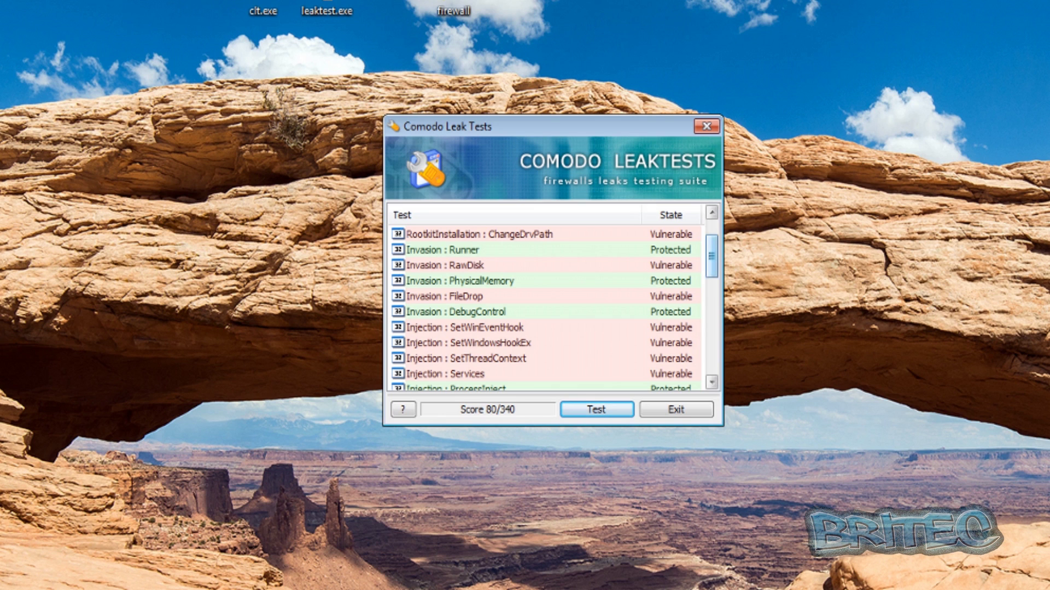
left_click_drag(711, 257, 712, 295)
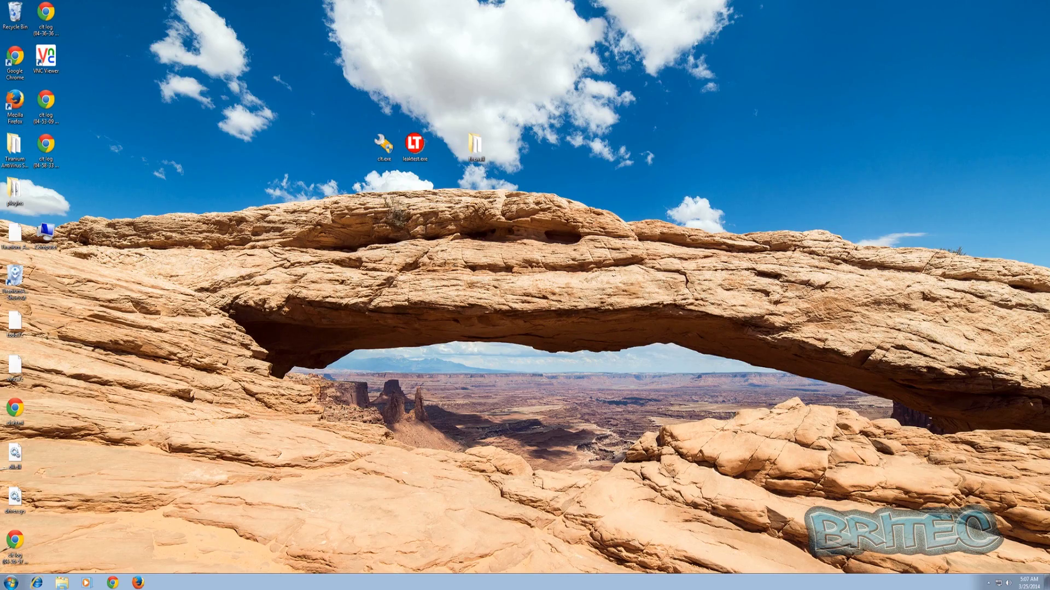
left_click(987, 583)
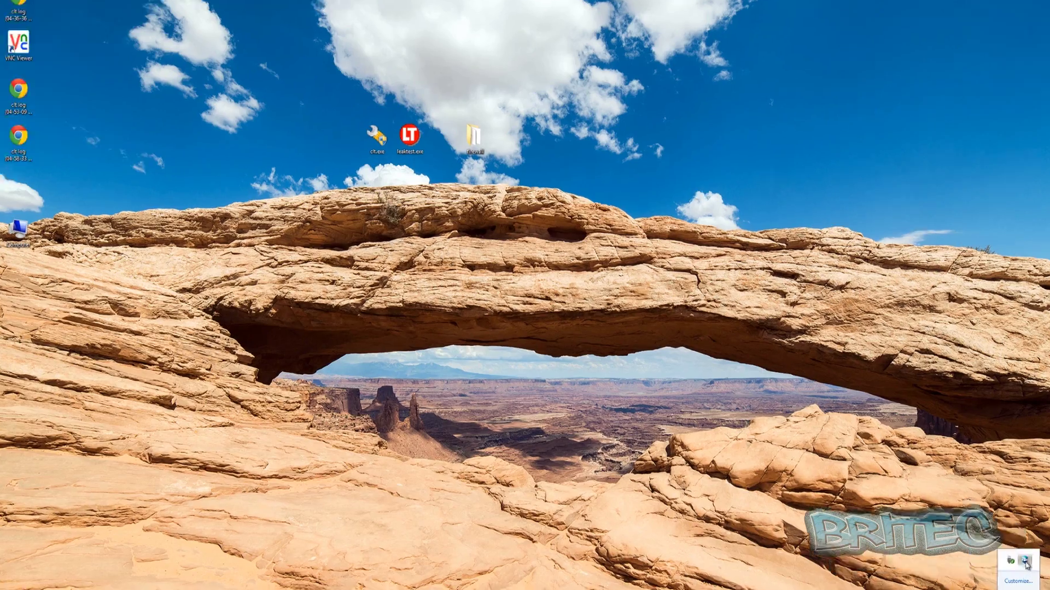
- Open the Outpost Security Suite 7.1 Free main window from the tray and drag it into view
double_click(1026, 563)
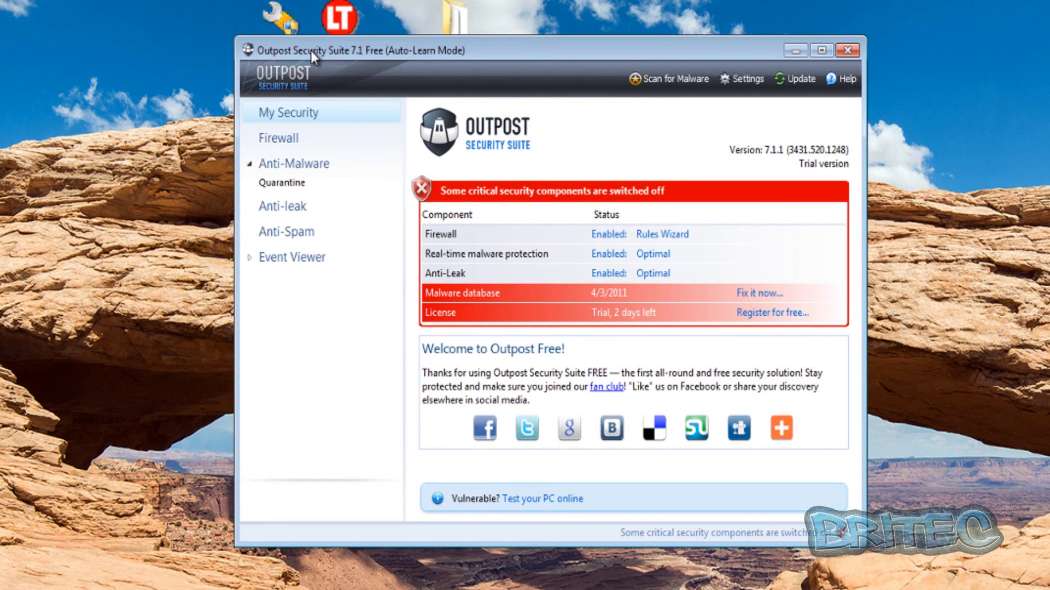
left_click_drag(475, 46, 462, 77)
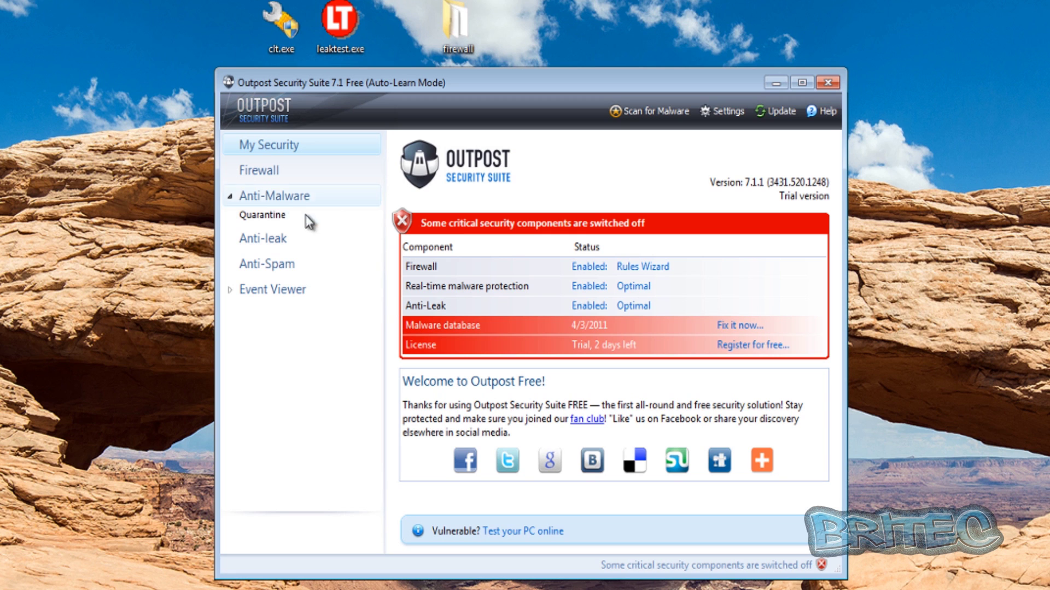
- Close Outpost and launch the cit.exe leak tester
left_click(828, 83)
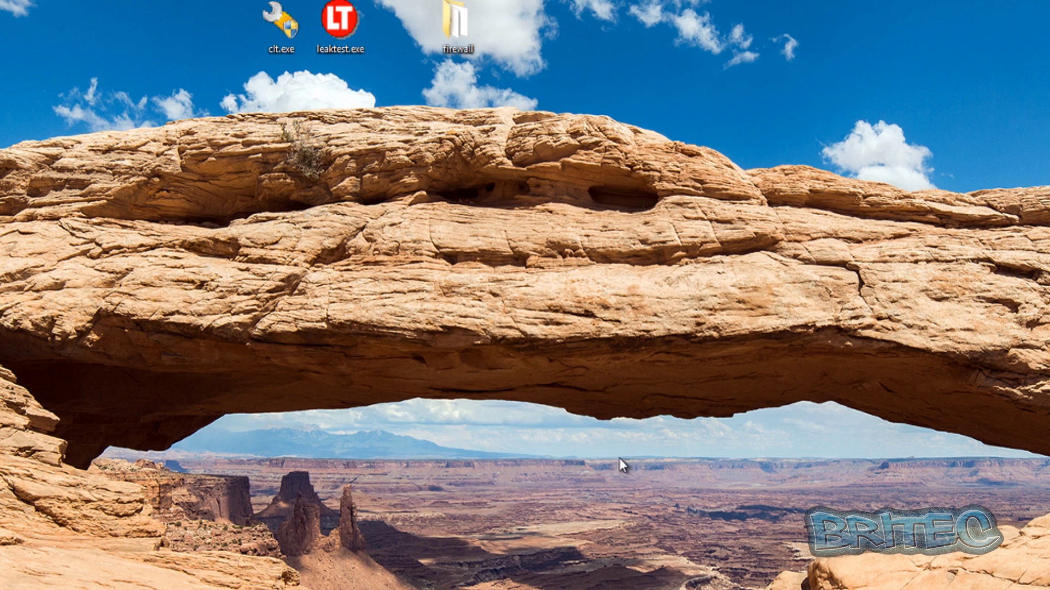
left_click(290, 19)
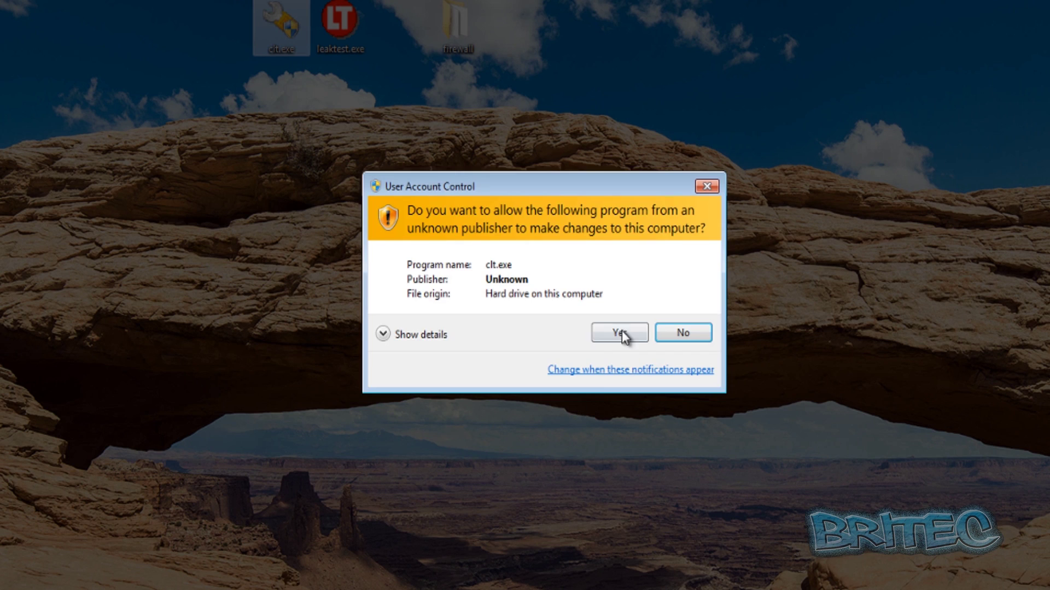
left_click(622, 331)
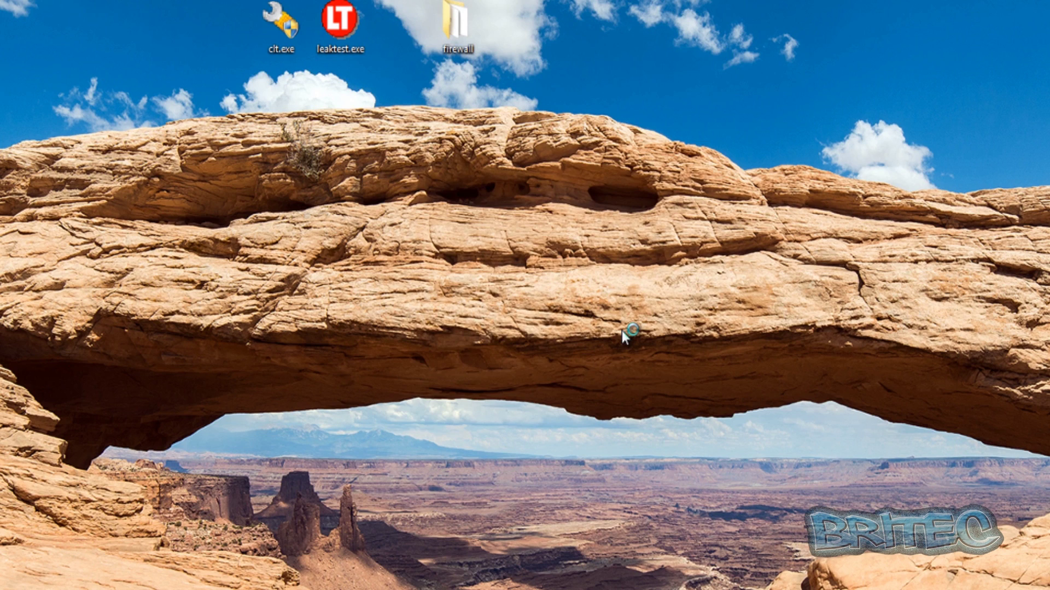
- Run the leak tests, choosing Block Once on each Outpost prompt, for a 180/340 score
left_click(591, 423)
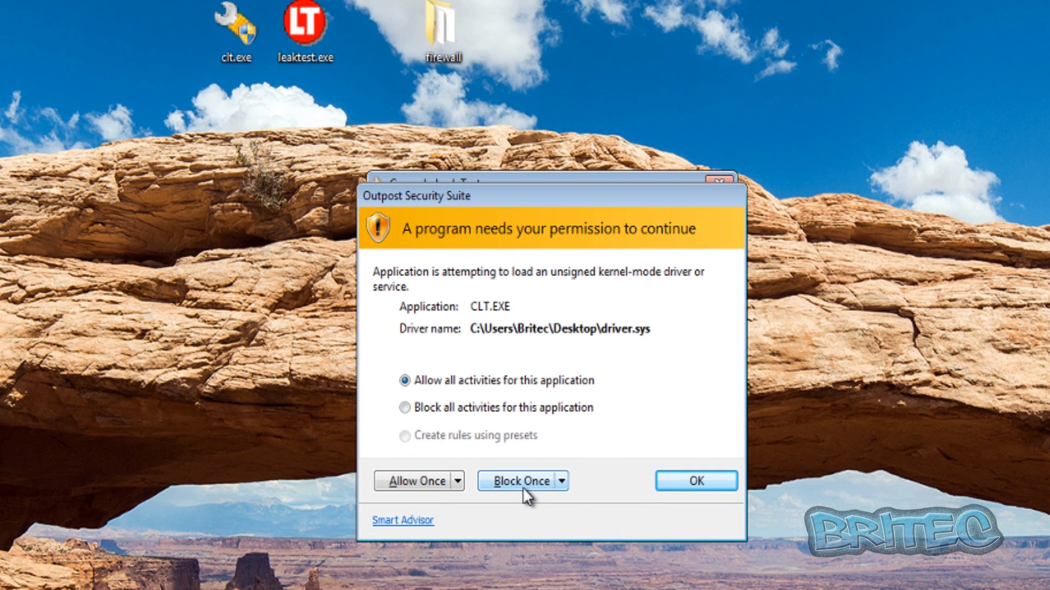
left_click(562, 481)
left_click(519, 480)
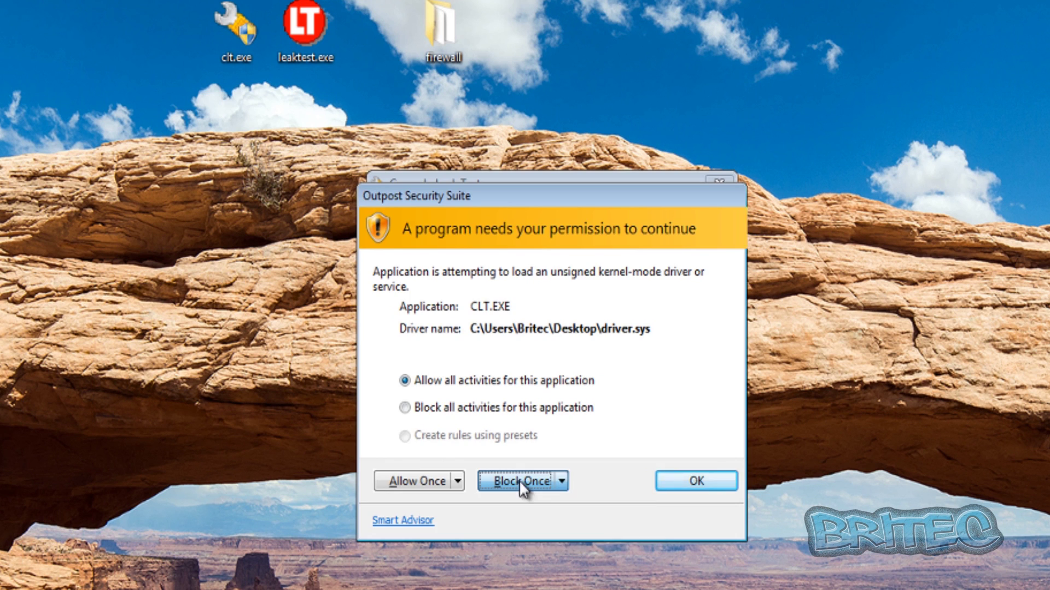
left_click(551, 483)
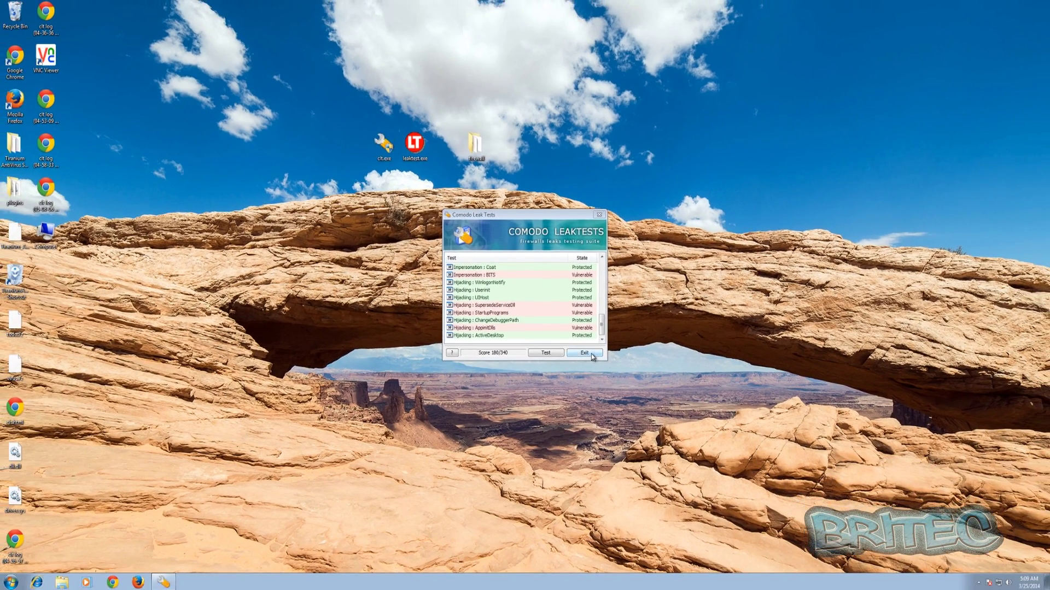
- Quit Leak Tests, confirm Comodo Firewall shows Secure with Realtime Protection Active, then minimize it
left_click(591, 354)
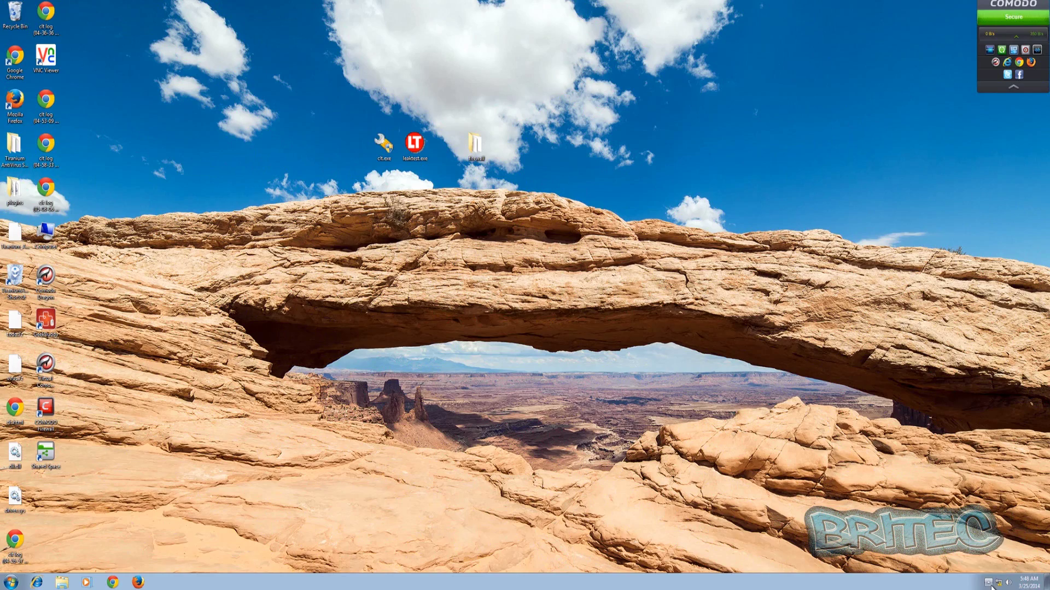
left_click(979, 582)
double_click(995, 549)
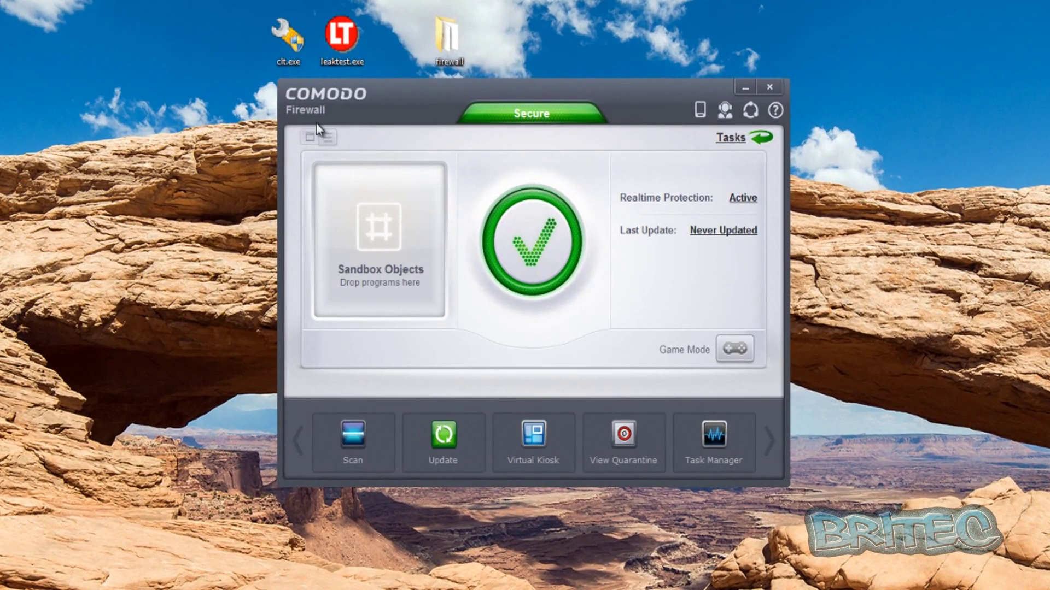
left_click(744, 89)
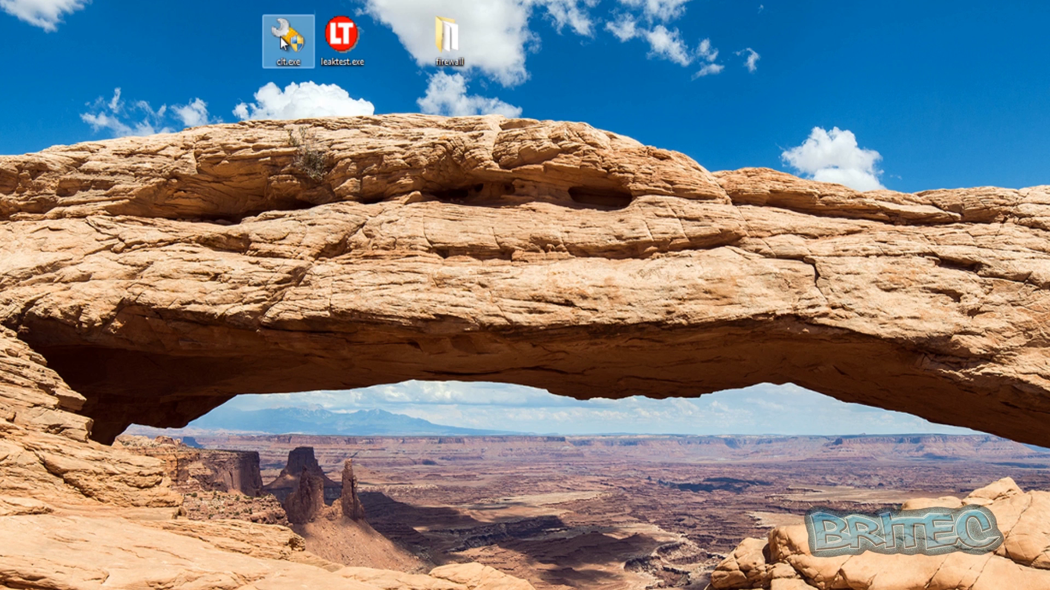
- Launch cit.exe with administrator rights approved in UAC
double_click(289, 55)
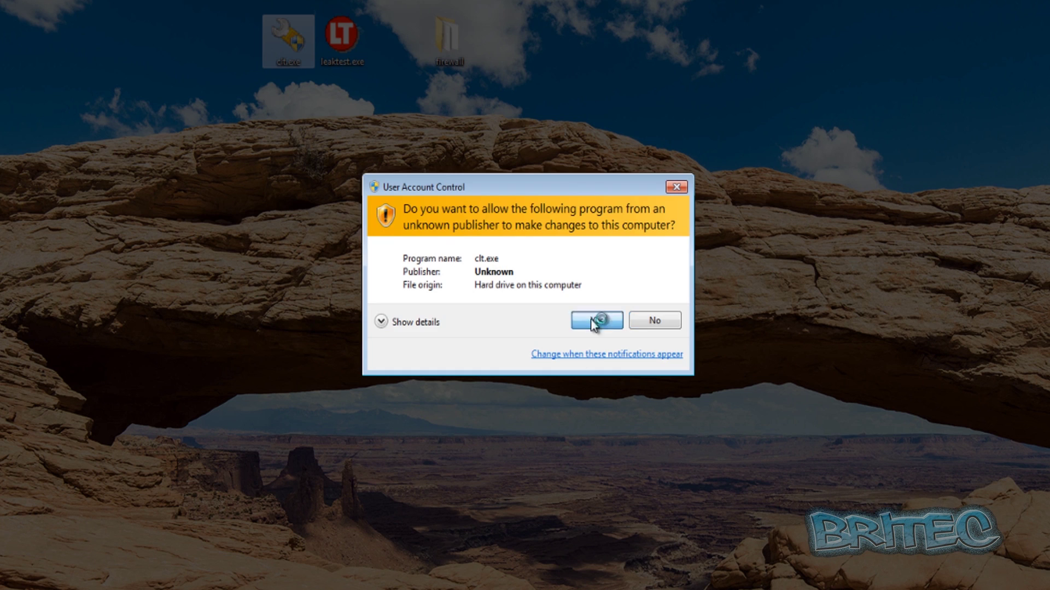
left_click(598, 321)
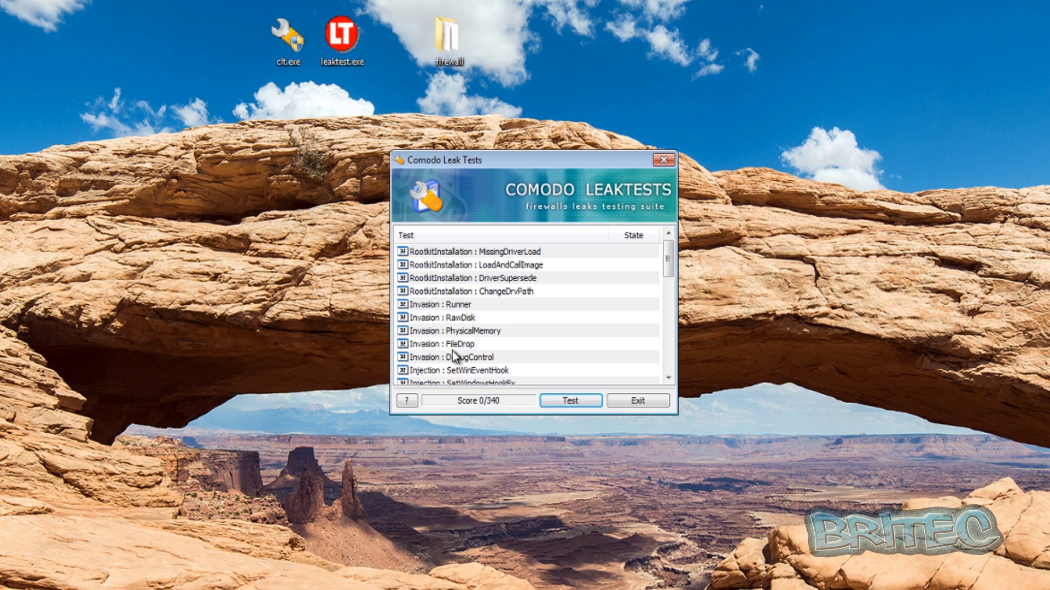
left_click(563, 404)
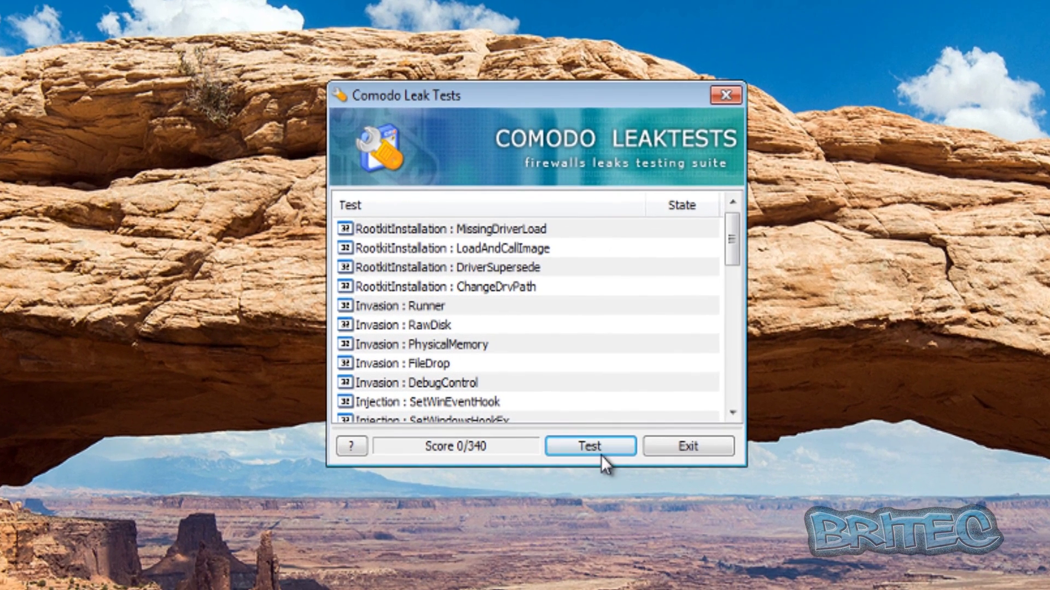
- Run the leak tests, choosing Block Only on the registry and chrome.exe HIPS alerts, reaching 330/340
left_click(596, 453)
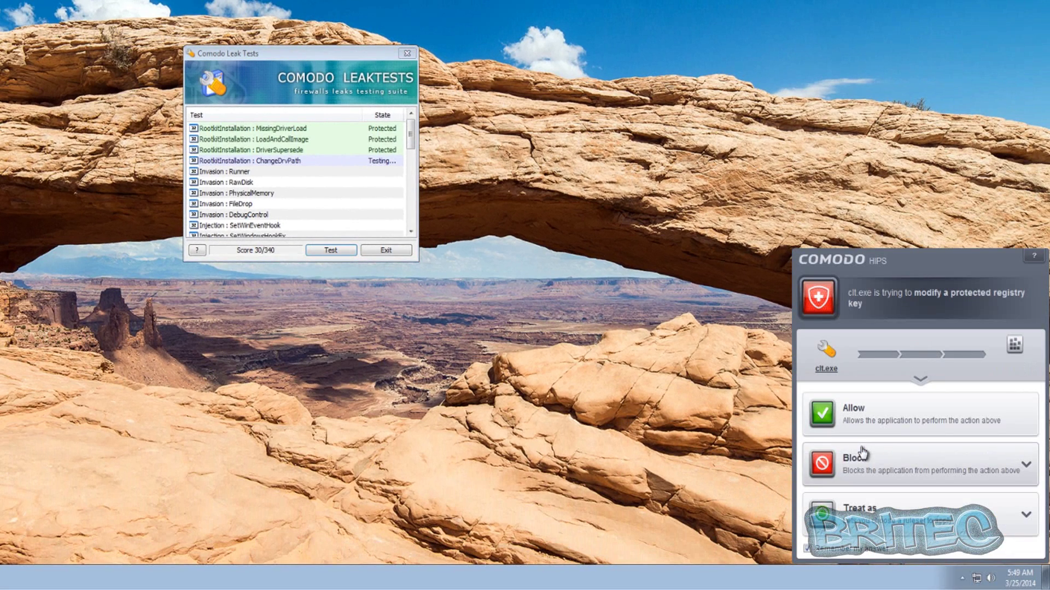
left_click(861, 454)
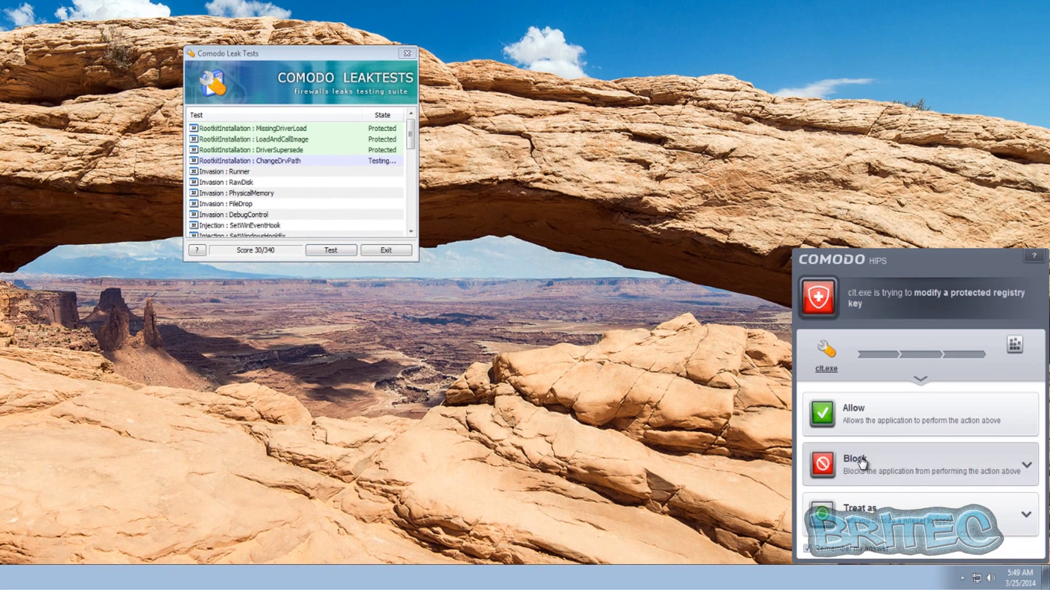
left_click(860, 450)
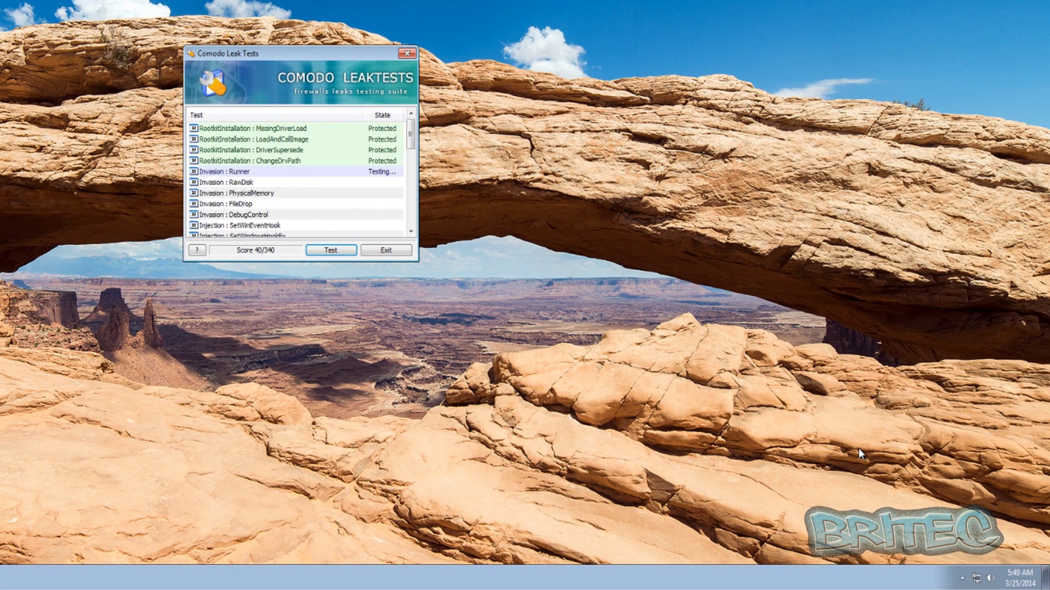
left_click(864, 453)
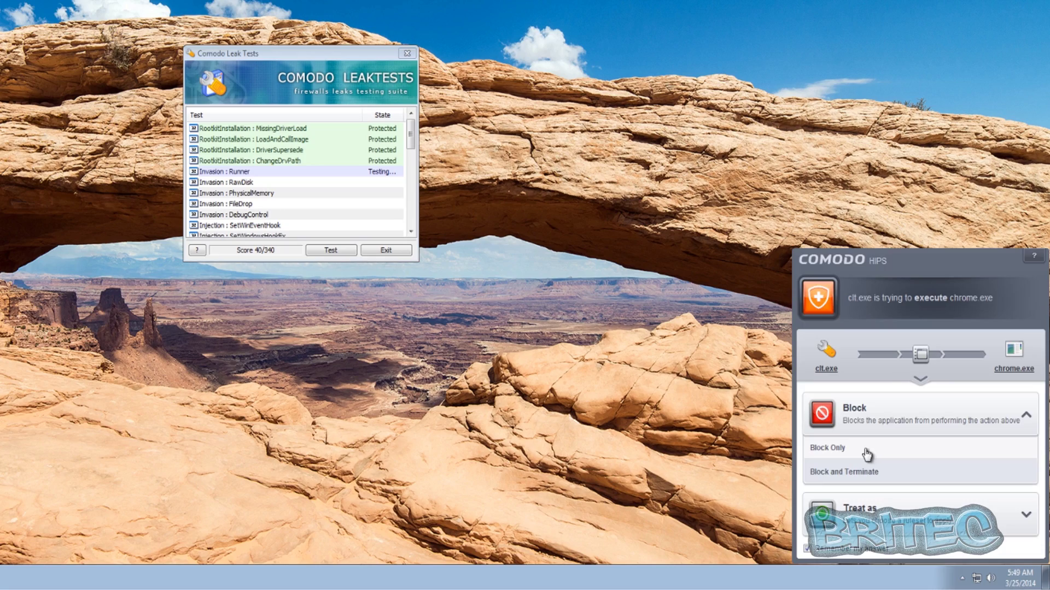
left_click(866, 451)
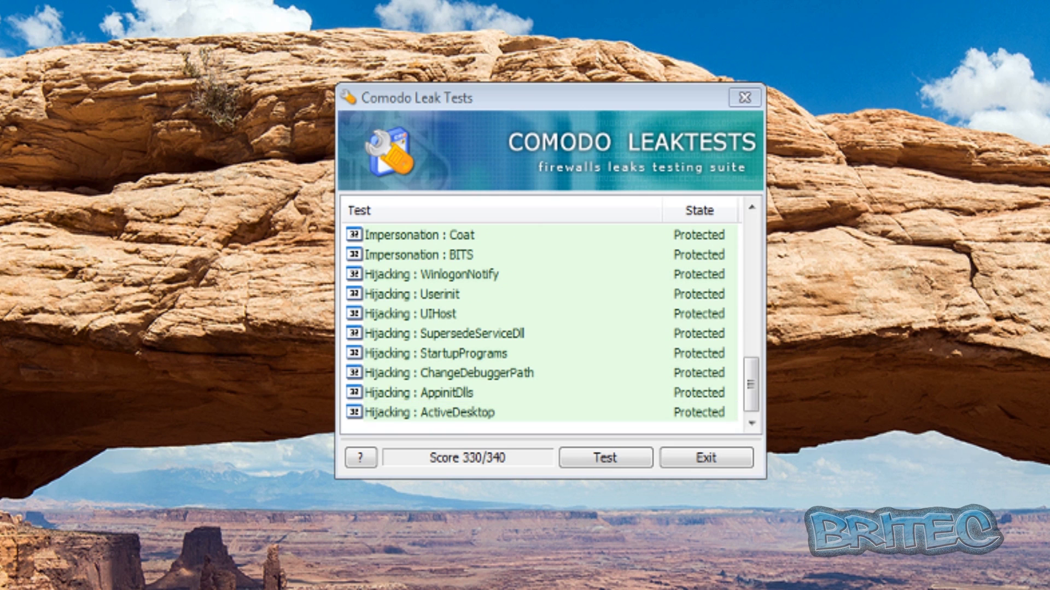
- Inspect the Invasion : Runner and Invasion : PhysicalMemory results and scroll through the 330/340 list
left_click(403, 312)
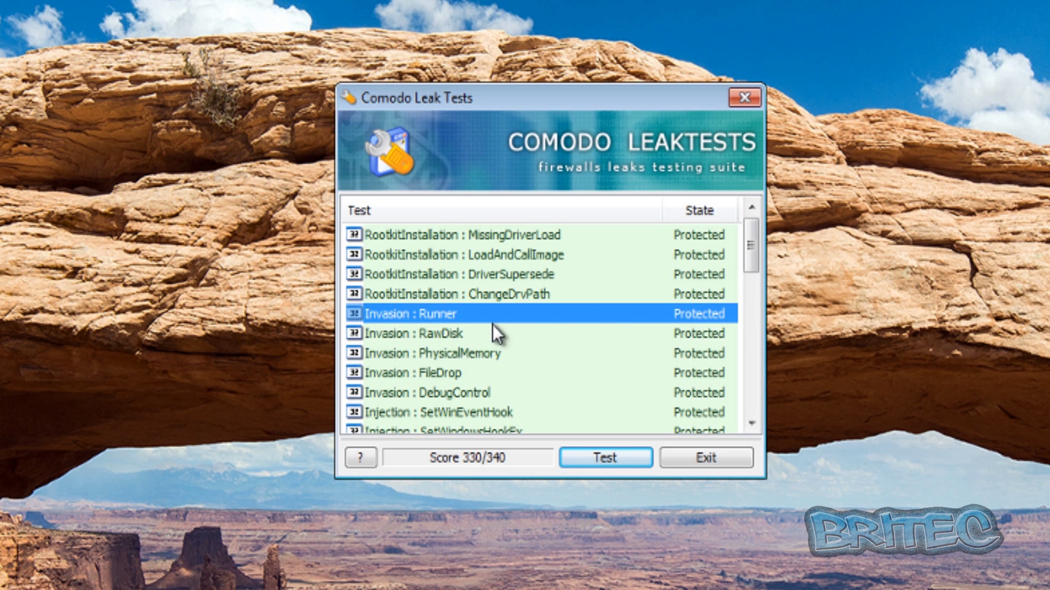
left_click(705, 353)
left_click(655, 319)
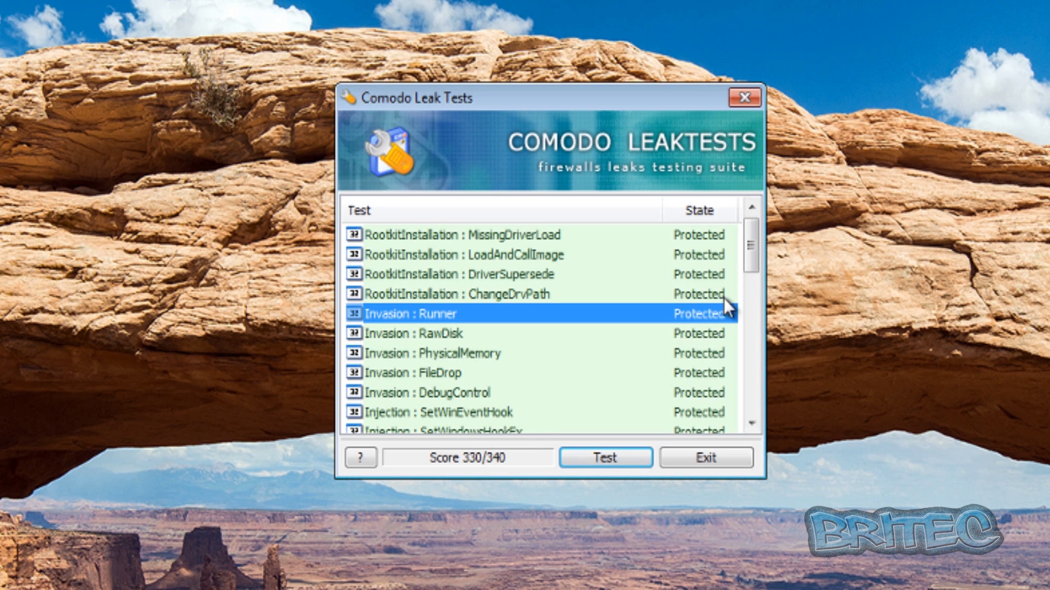
left_click_drag(751, 248, 756, 429)
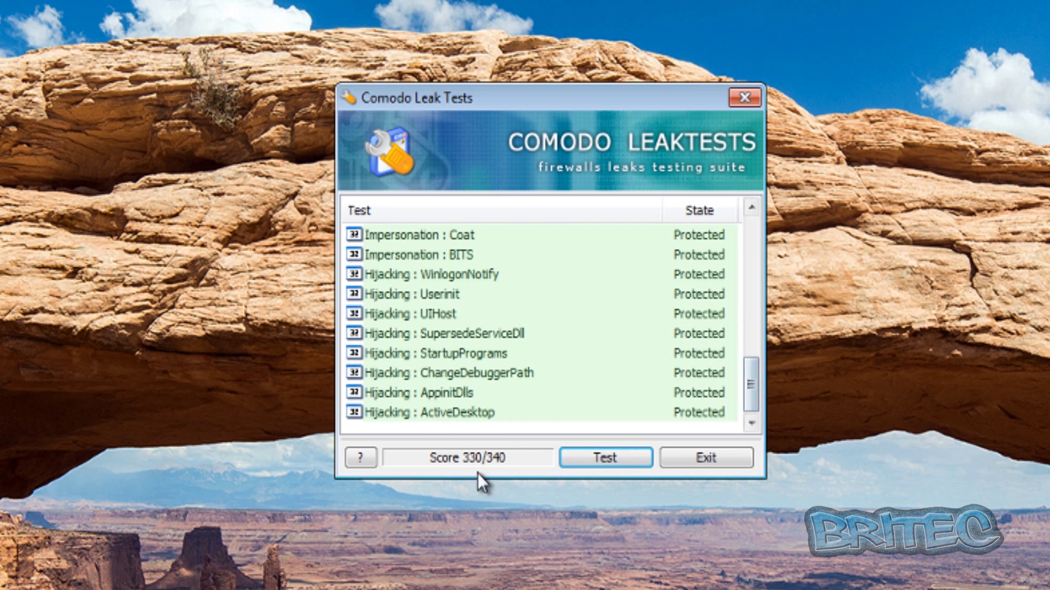